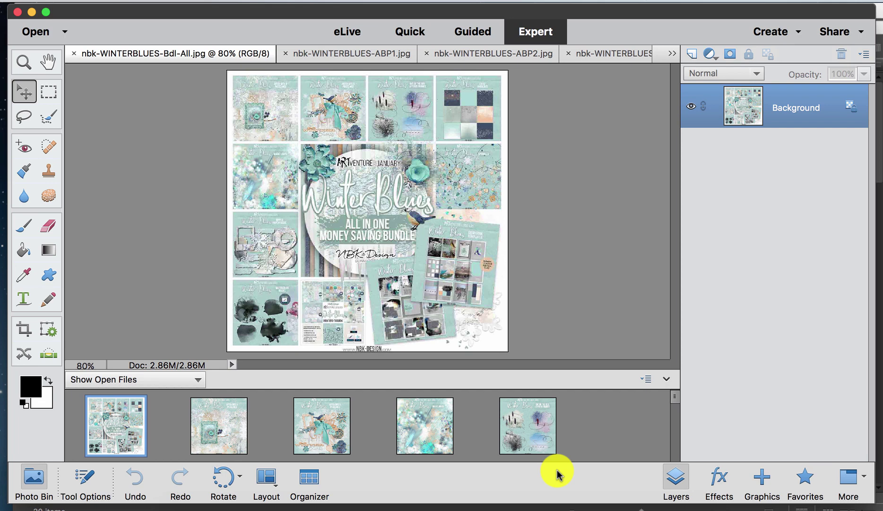
View the Winter Blues Artsy Bits & Pieces previews nbk-WINTERBLUES-ABP1.jpg and nbk-WINTERBLUES-ABP2.jpg in turn.
{"action": "left_click", "coordinate": [236, 420]}
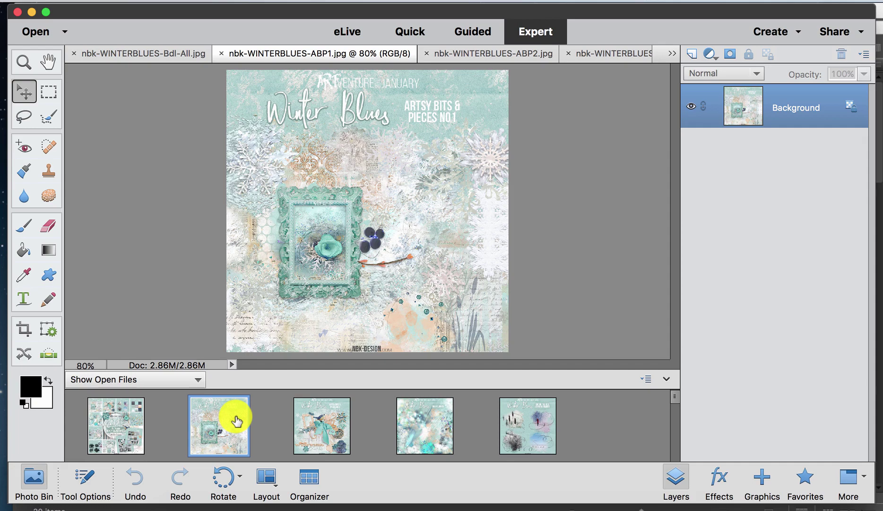
{"action": "left_click", "coordinate": [303, 420]}
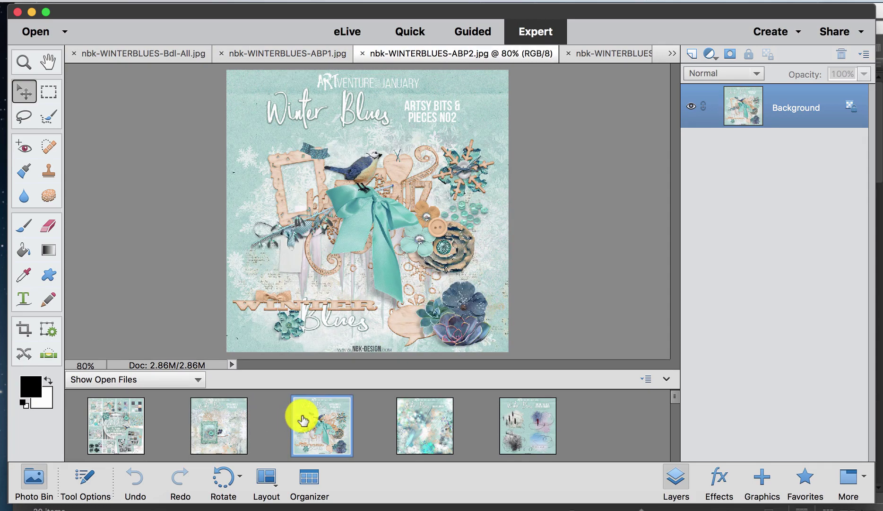
{"action": "left_click", "coordinate": [231, 424]}
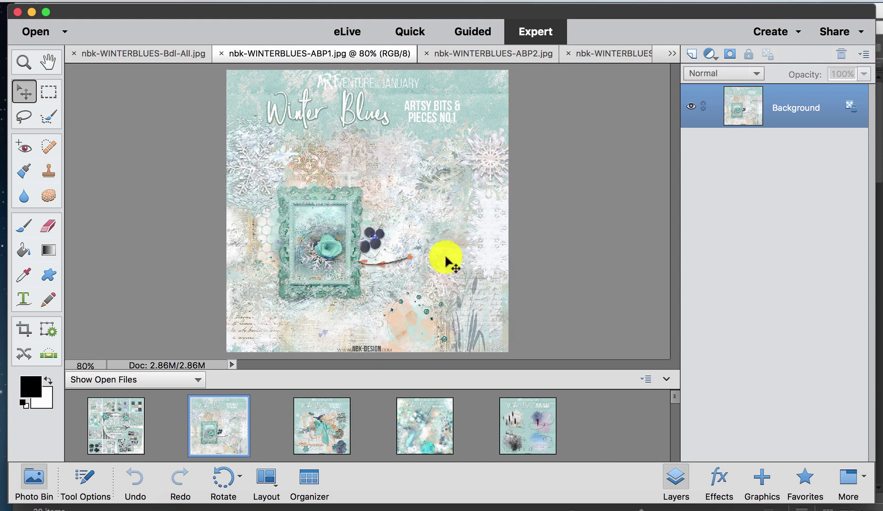
{"action": "left_click", "coordinate": [339, 445]}
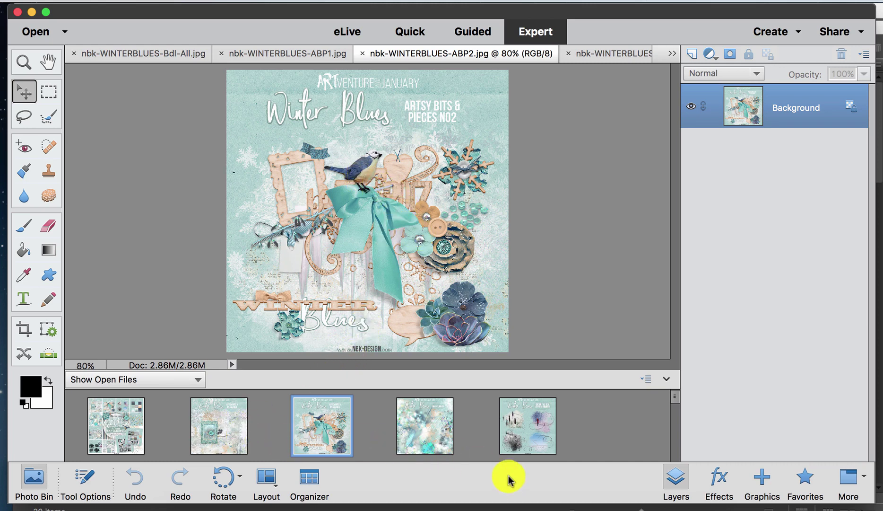
Switch to Adobe Bridge and look through the images in the nbk-WINTERBLUES-01-2017-ABP1 folder.
{"action": "left_click", "coordinate": [527, 508]}
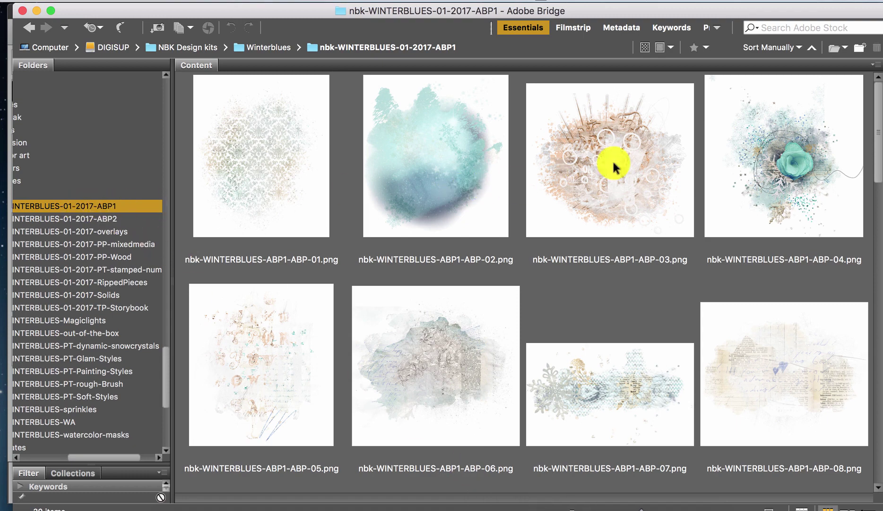
{"action": "left_click_drag", "start_coordinate": [873, 116], "coordinate": [867, 153]}
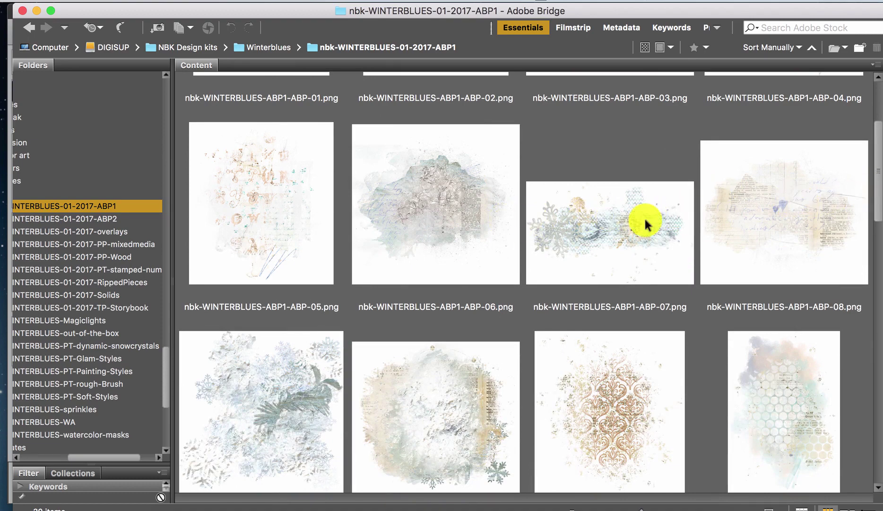
{"action": "left_click_drag", "start_coordinate": [873, 178], "coordinate": [873, 211]}
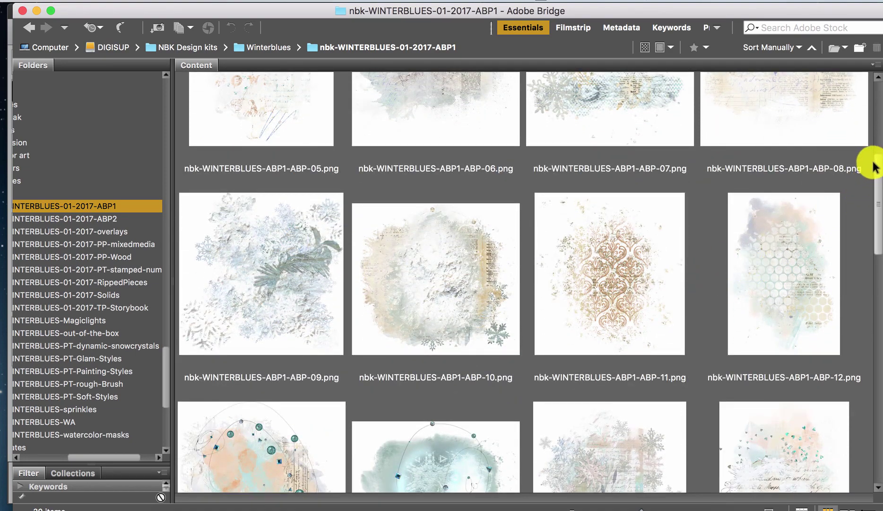
{"action": "left_click_drag", "start_coordinate": [873, 163], "coordinate": [853, 368]}
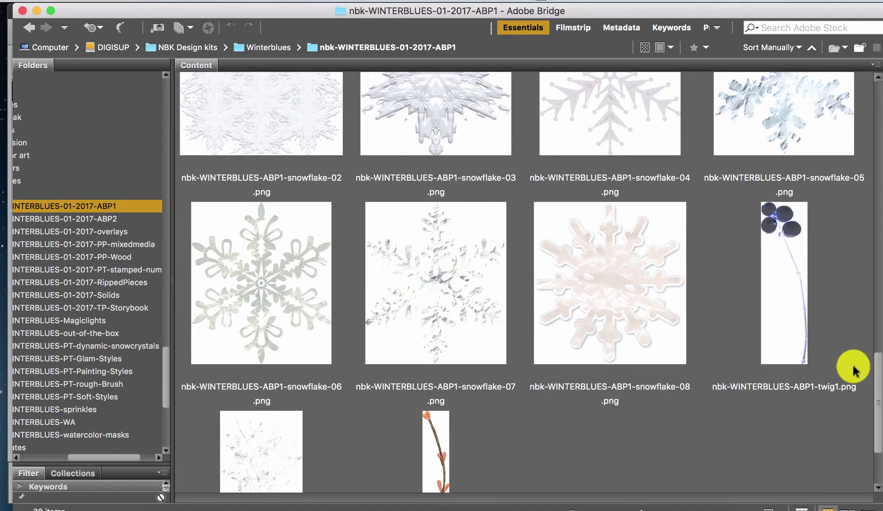
Open the nbk-WINTERBLUES-01-2017-ABP2 folder and look through its images down to the end.
{"action": "left_click", "coordinate": [72, 220]}
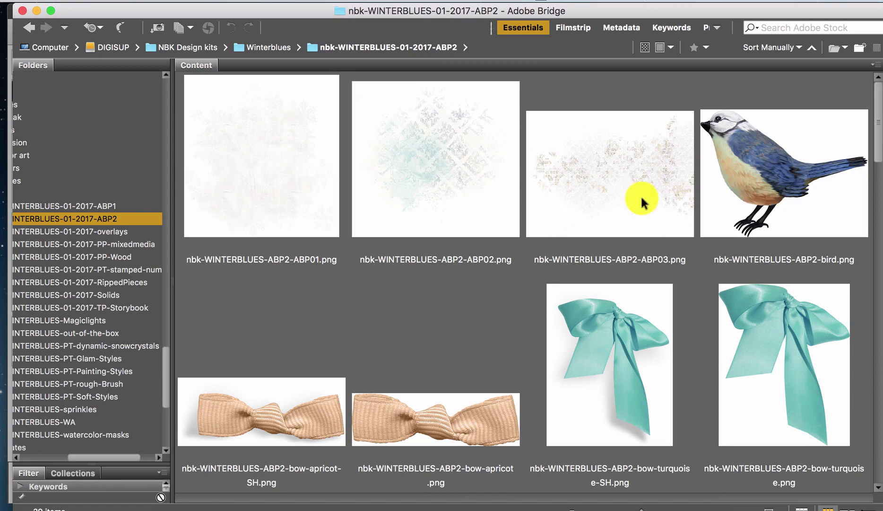
{"action": "left_click_drag", "start_coordinate": [875, 102], "coordinate": [866, 148]}
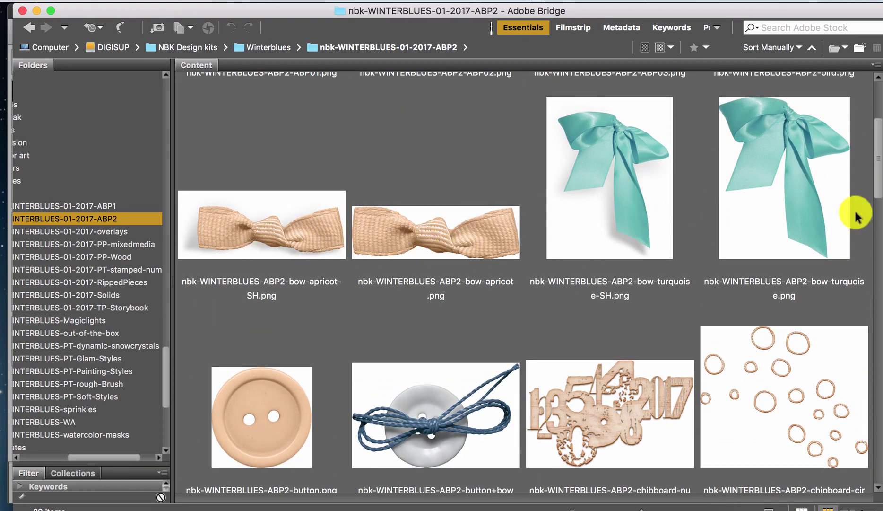
{"action": "left_click_drag", "start_coordinate": [875, 184], "coordinate": [840, 412]}
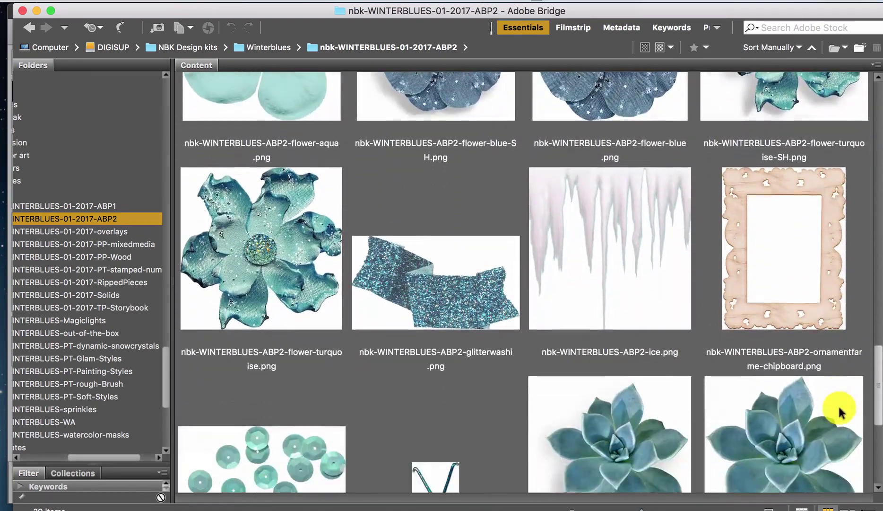
{"action": "scroll", "coordinate": [840, 413], "scroll_direction": "down", "scroll_amount": 5}
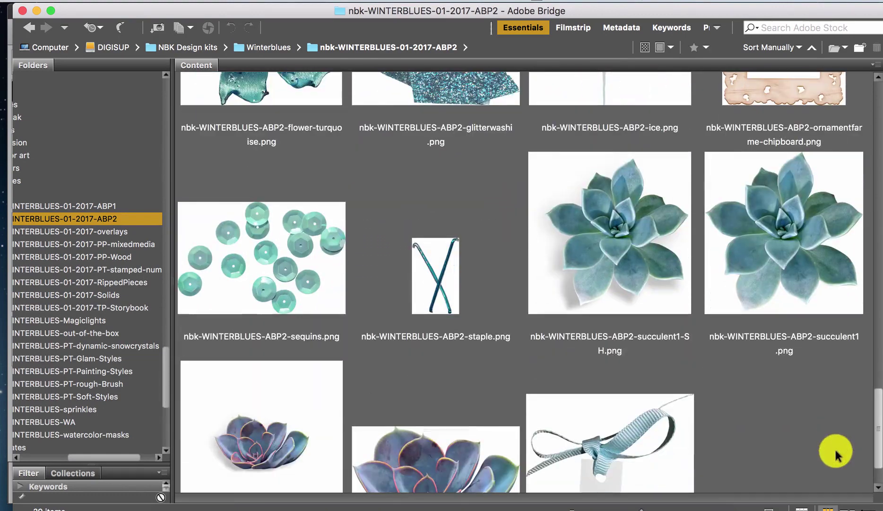
{"action": "scroll", "coordinate": [835, 454], "scroll_direction": "down", "scroll_amount": 3}
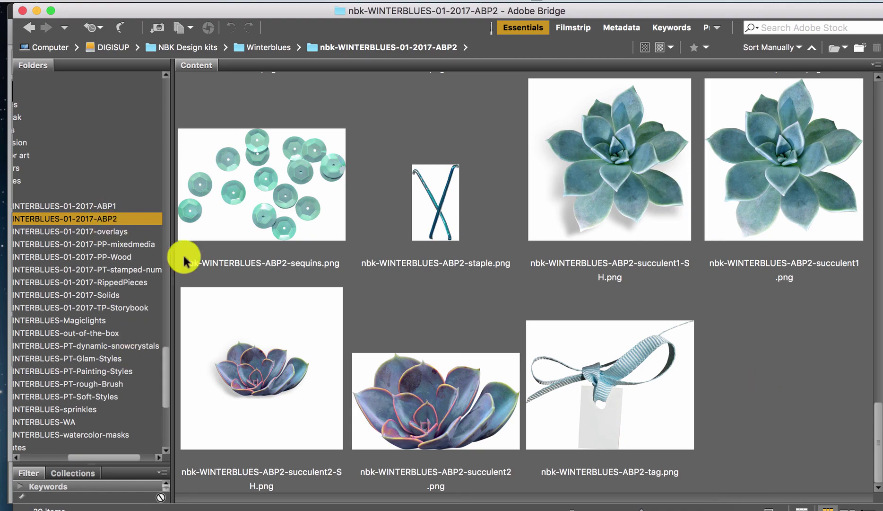
Switch to Photoshop Elements, close the ABP1 and ABP2 preview images, and bring up nbk-WINTERBLUES-magiclights.jpg.
{"action": "left_click", "coordinate": [506, 509]}
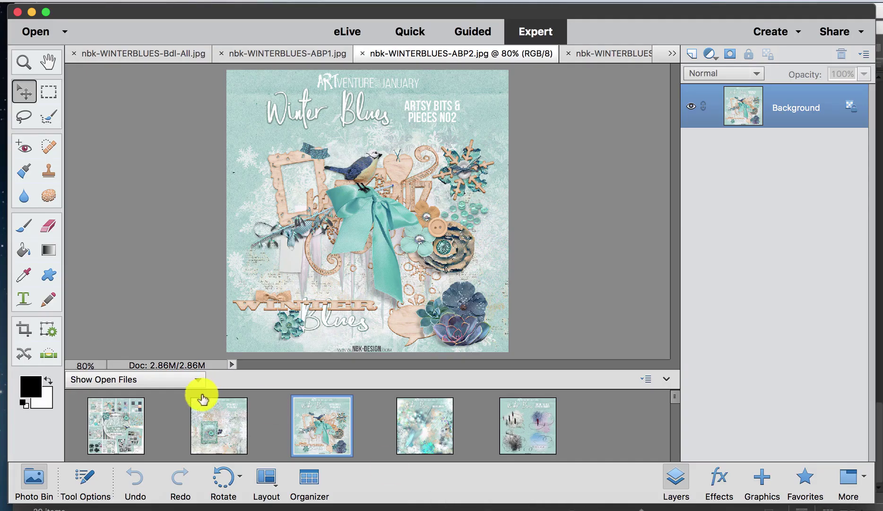
{"action": "left_click", "coordinate": [221, 431]}
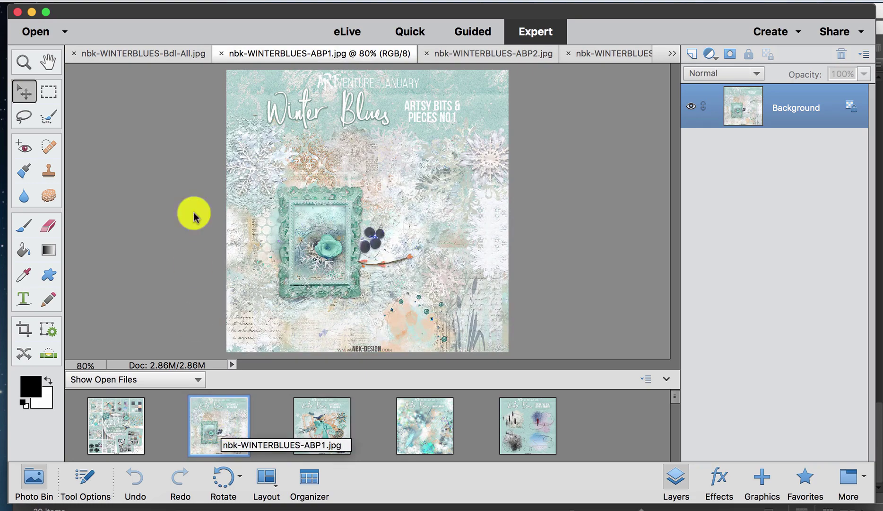
{"action": "left_click", "coordinate": [220, 53]}
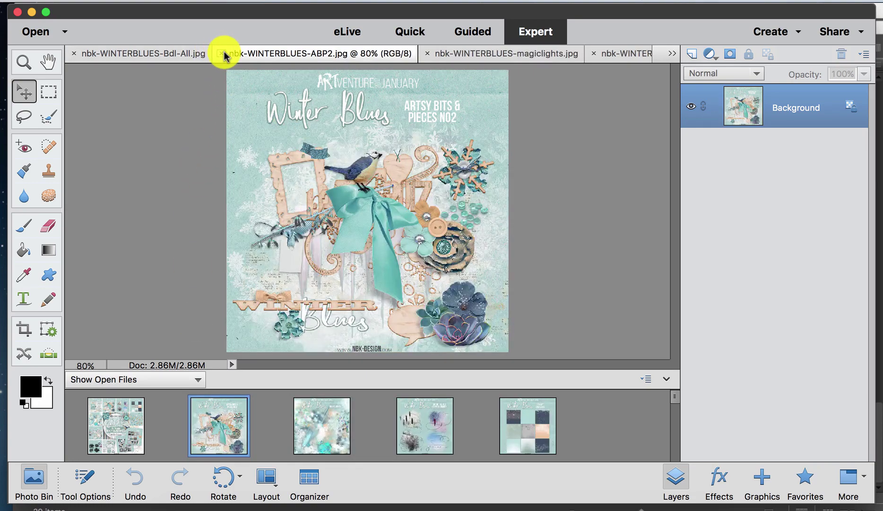
{"action": "left_click", "coordinate": [221, 53]}
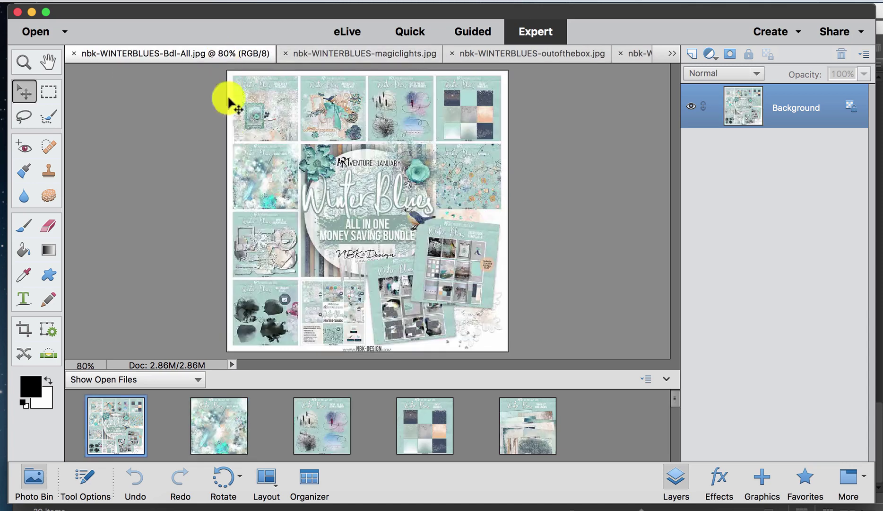
{"action": "left_click", "coordinate": [226, 430]}
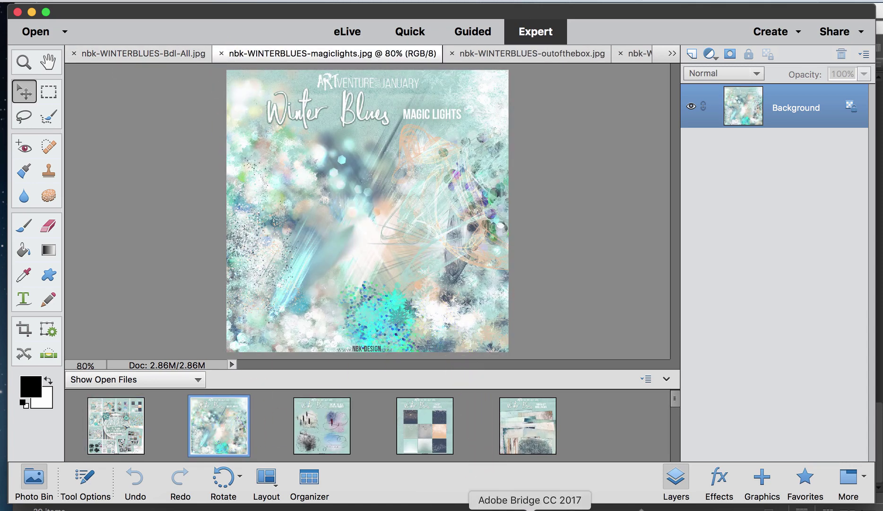
Switch to Adobe Bridge and look through the images in the nbk-WINTERBLUES-Magiclights folder.
{"action": "left_click", "coordinate": [531, 510]}
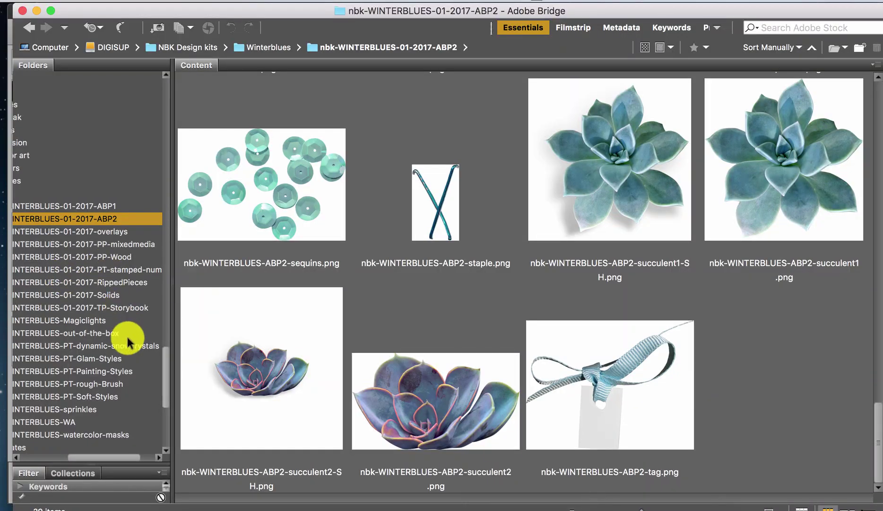
{"action": "left_click", "coordinate": [121, 320]}
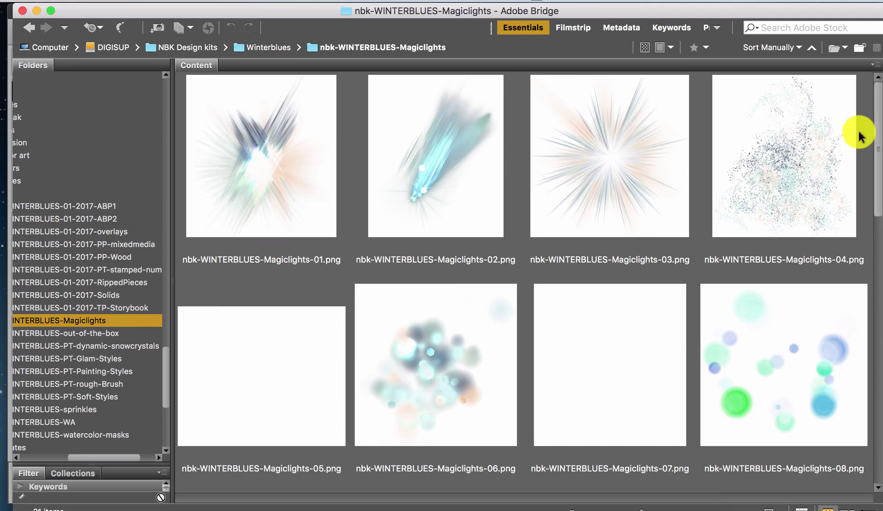
{"action": "scroll", "coordinate": [875, 142], "scroll_direction": "down", "scroll_amount": 1}
{"action": "scroll", "coordinate": [875, 142], "scroll_direction": "down", "scroll_amount": 5}
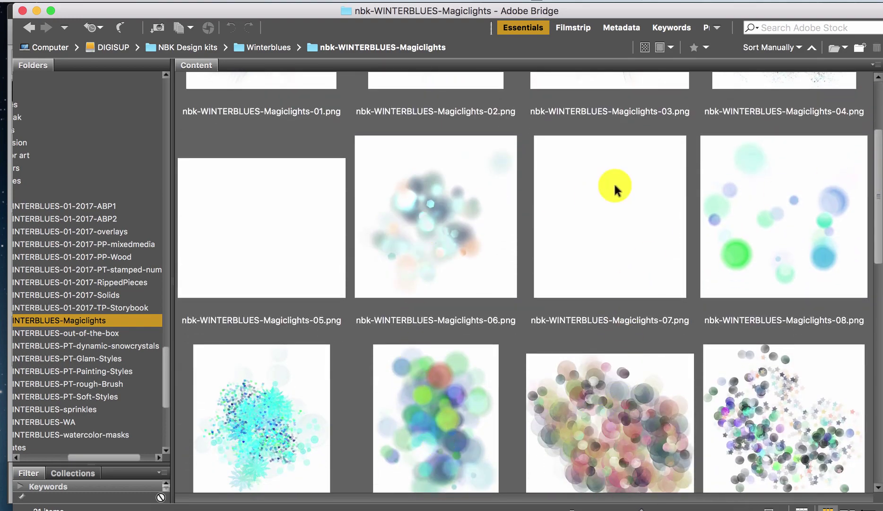
{"action": "left_click_drag", "start_coordinate": [875, 192], "coordinate": [867, 333]}
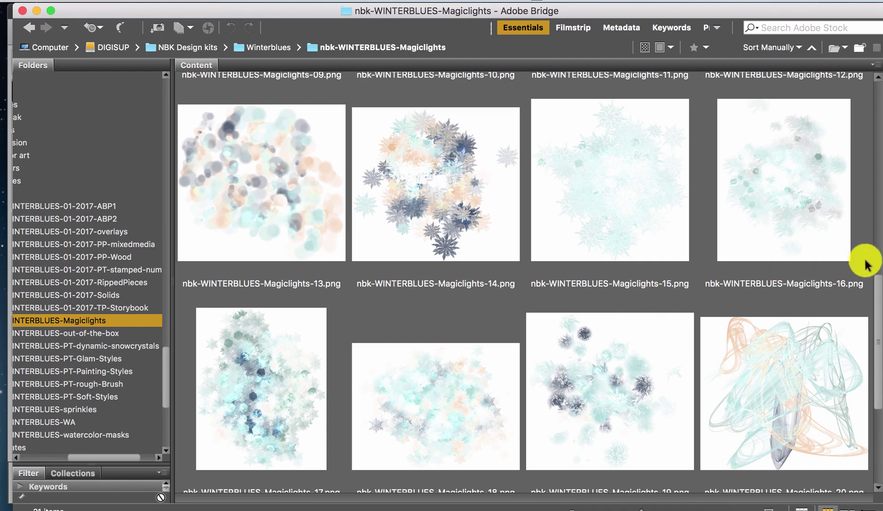
{"action": "left_click_drag", "start_coordinate": [873, 282], "coordinate": [868, 315]}
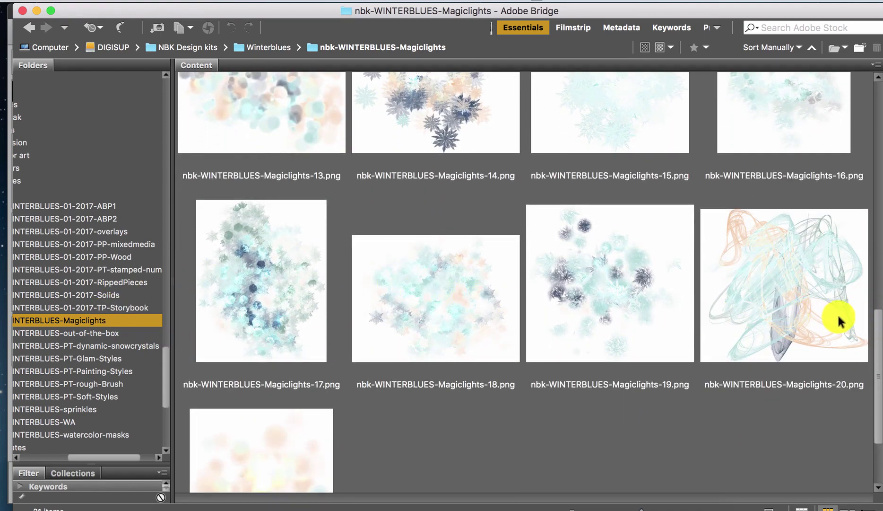
{"action": "left_click_drag", "start_coordinate": [870, 322], "coordinate": [872, 358]}
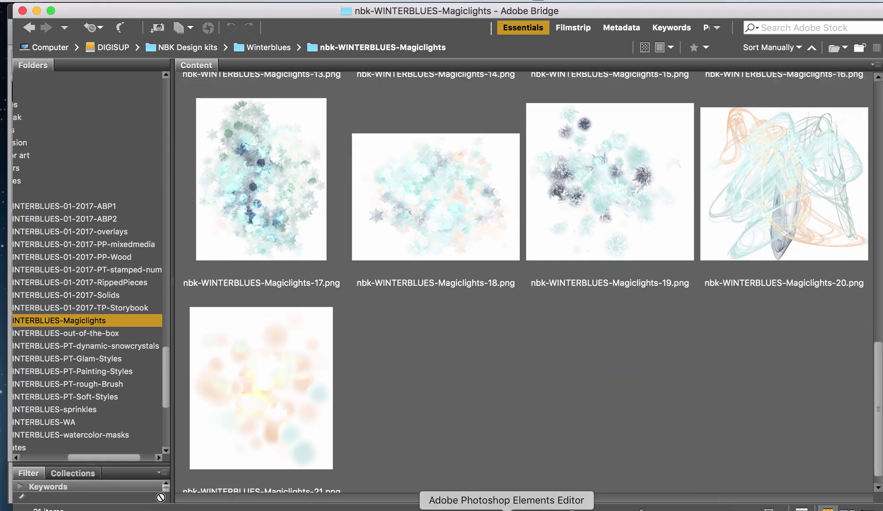
Switch to Photoshop Elements, close the magic lights preview, and bring up nbk-WINTERBLUES-outofthebox.jpg.
{"action": "left_click", "coordinate": [506, 504]}
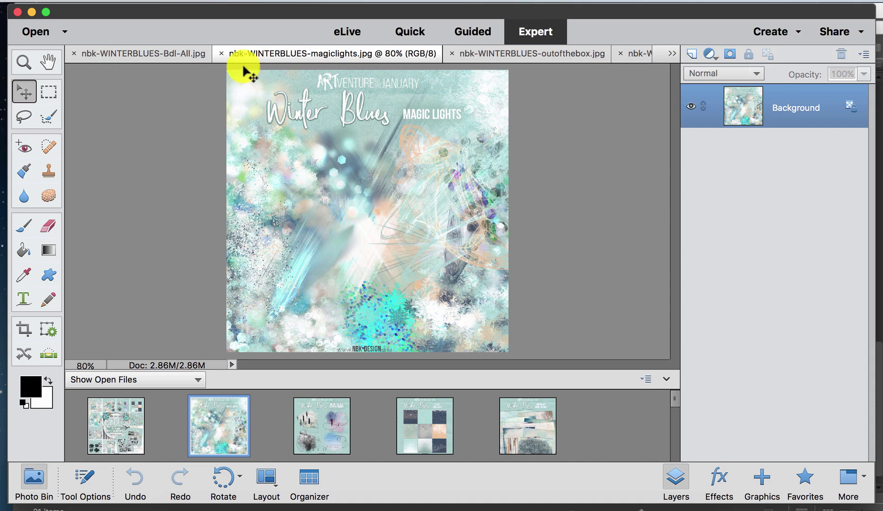
{"action": "left_click", "coordinate": [220, 53]}
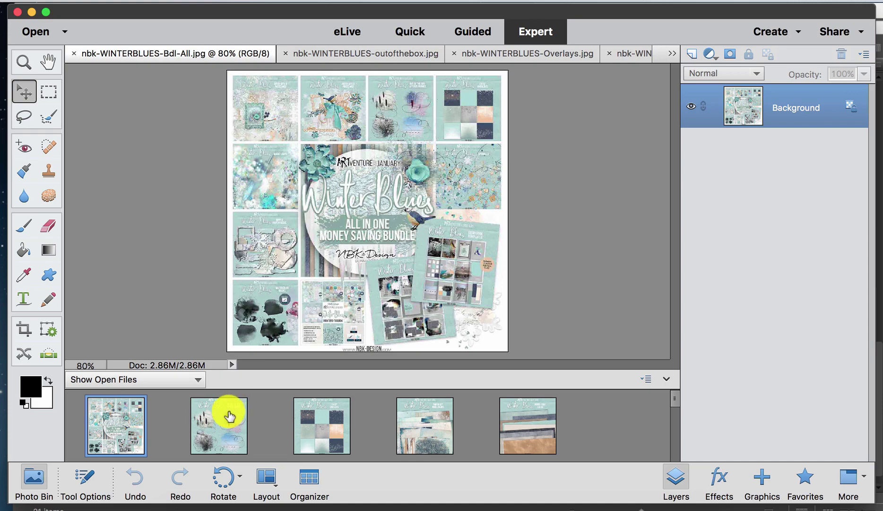
{"action": "left_click", "coordinate": [229, 412]}
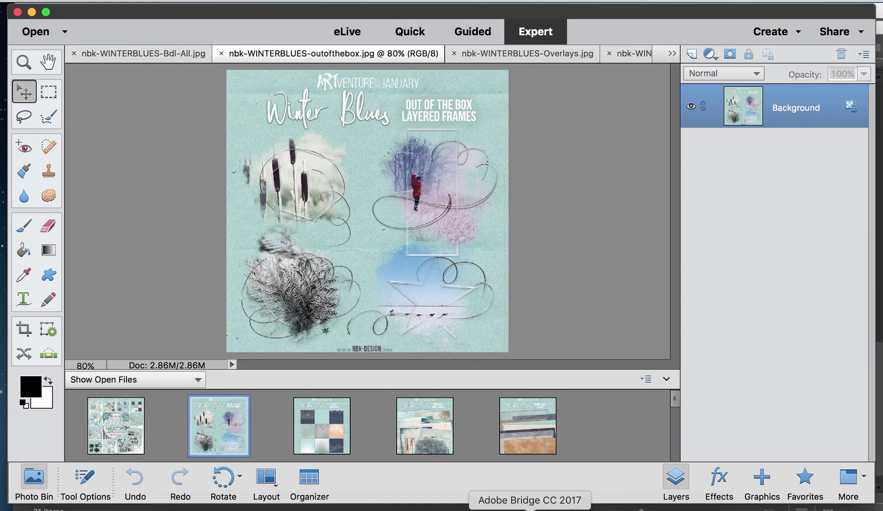
Switch to Adobe Bridge and show the layered frame files in the nbk-WINTERBLUES-out-of-the-box folder.
{"action": "left_click", "coordinate": [537, 502]}
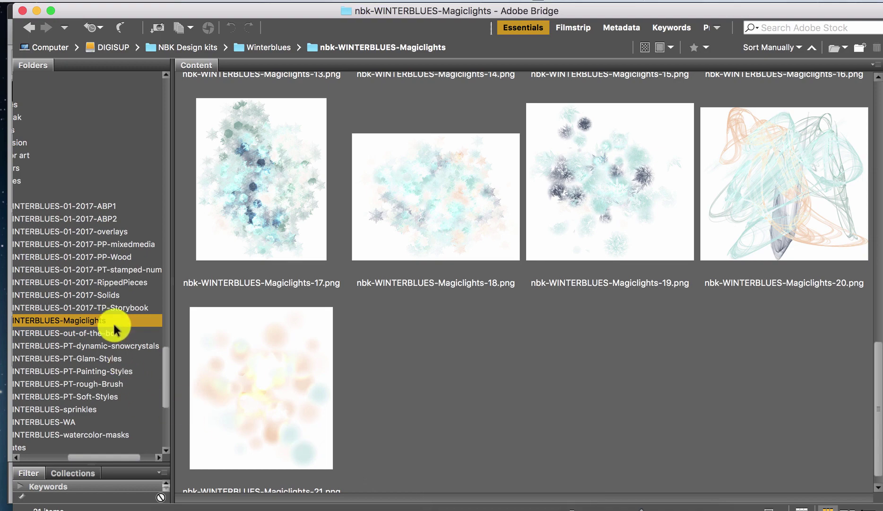
{"action": "left_click", "coordinate": [109, 333]}
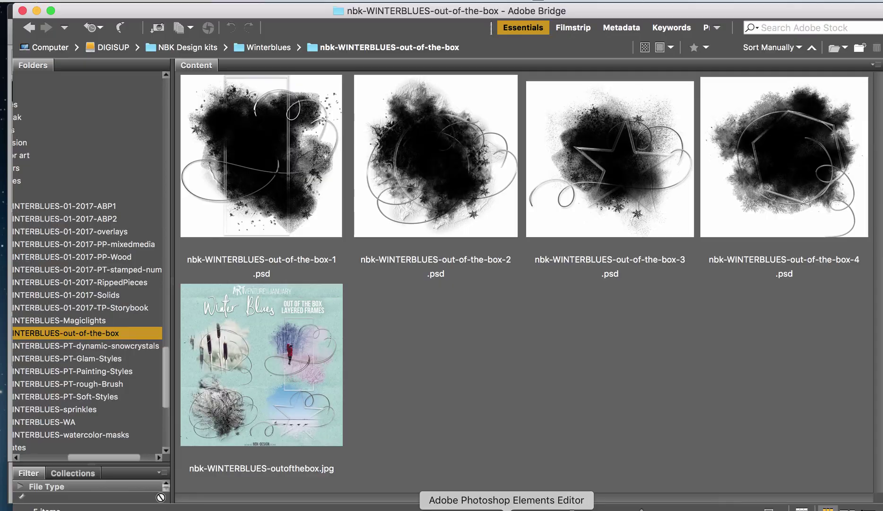
Switch to Photoshop Elements, close the out-of-the-box preview, and bring up nbk-WINTERBLUES-Overlays.jpg.
{"action": "left_click", "coordinate": [506, 509]}
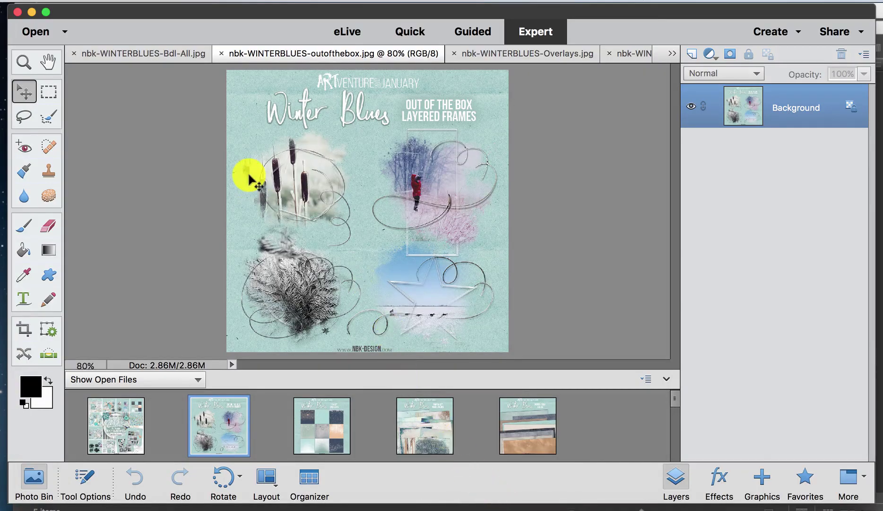
{"action": "left_click", "coordinate": [220, 54]}
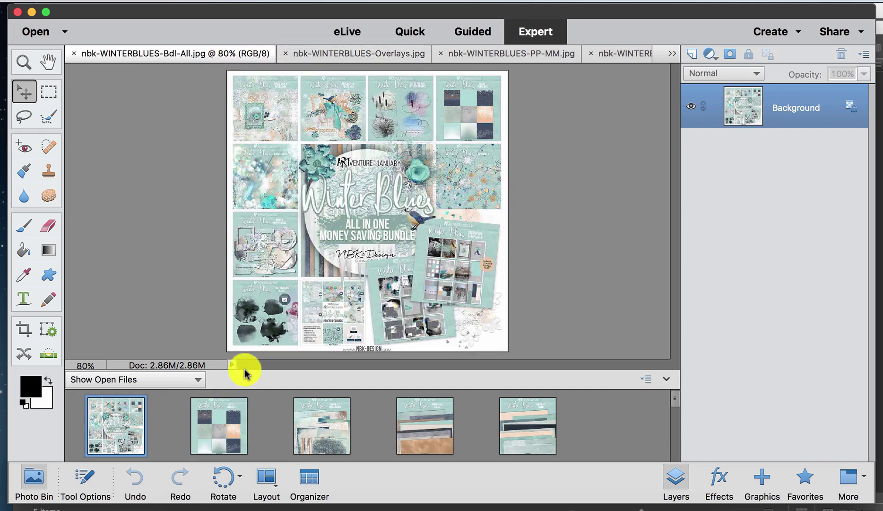
{"action": "left_click", "coordinate": [233, 424]}
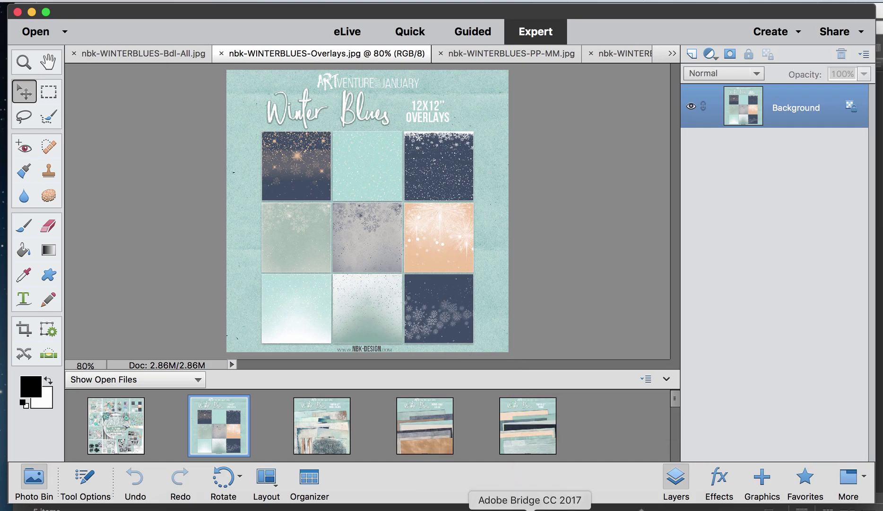
Switch to Adobe Bridge and look through the images in the nbk-WINTERBLUES-01-2017-overlays folder.
{"action": "left_click", "coordinate": [507, 508]}
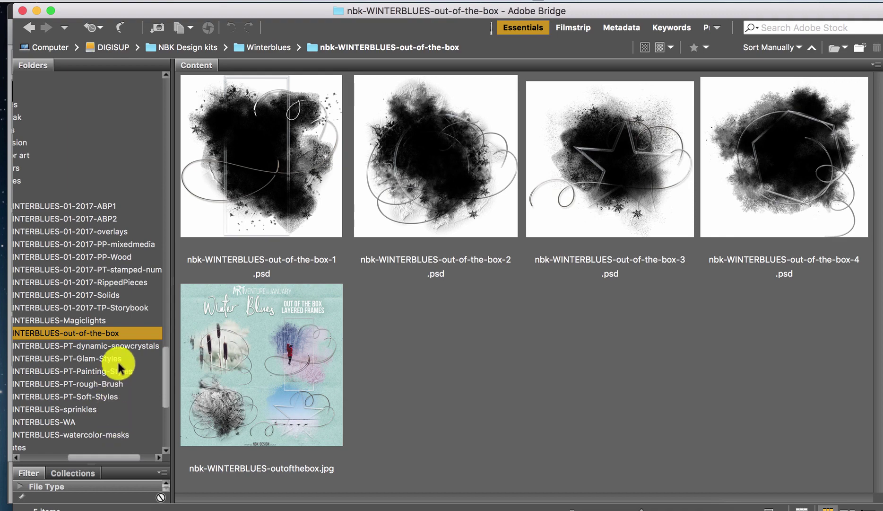
{"action": "left_click", "coordinate": [132, 231]}
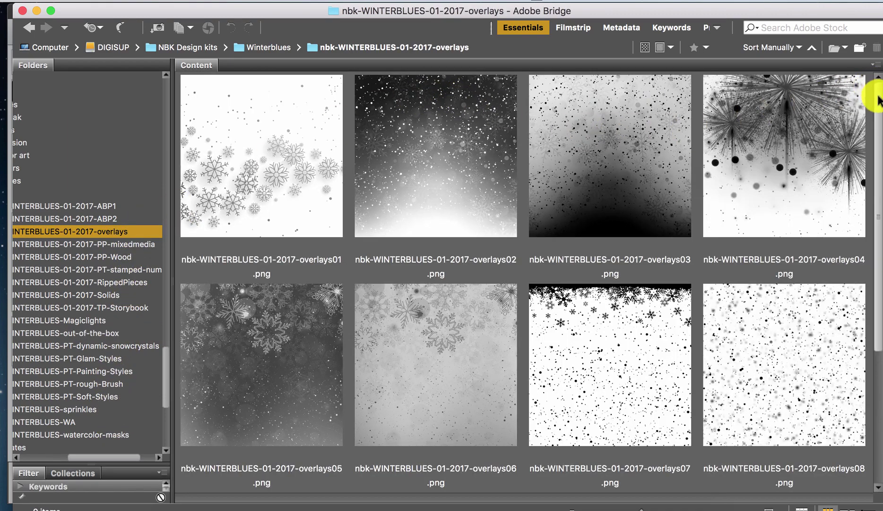
{"action": "left_click_drag", "start_coordinate": [871, 150], "coordinate": [879, 85]}
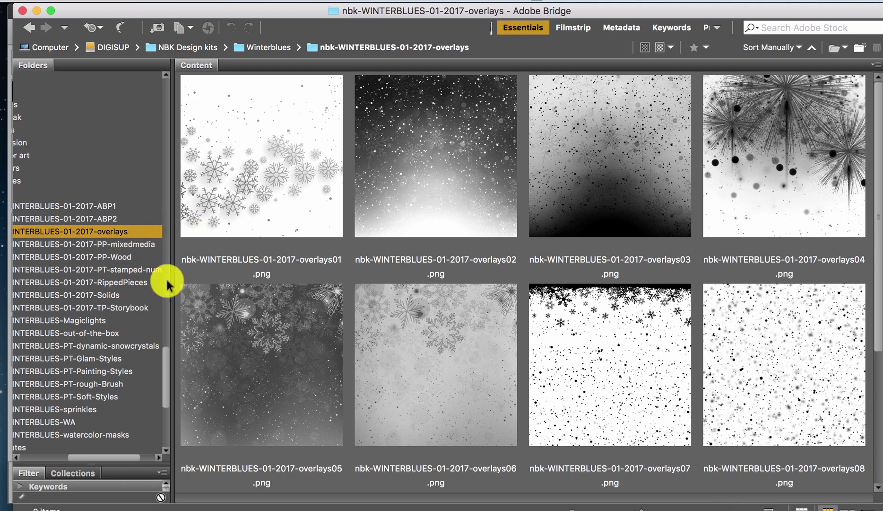
Switch to Photoshop Elements, close the overlays preview, and bring up nbk-WINTERBLUES-PP-MM.jpg.
{"action": "left_click", "coordinate": [507, 508]}
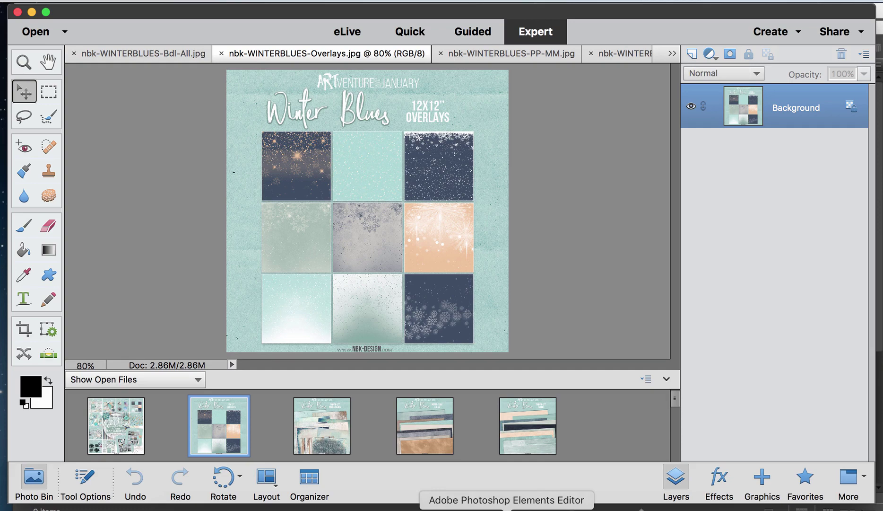
{"action": "left_click", "coordinate": [221, 54]}
{"action": "left_click", "coordinate": [230, 430]}
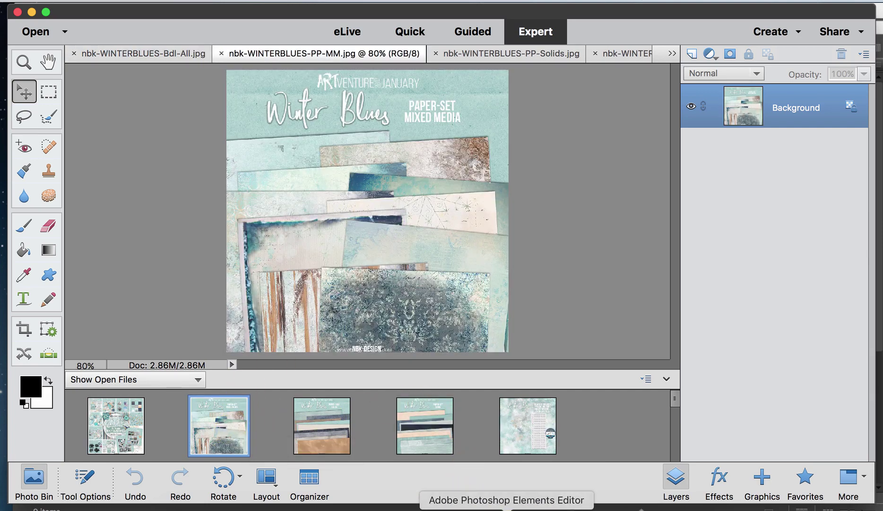
Switch to Adobe Bridge and view the papers in the nbk-WINTERBLUES-01-2017-PP-mixedmedia folder, briefly revisiting the overlays folder for comparison.
{"action": "left_click", "coordinate": [522, 508]}
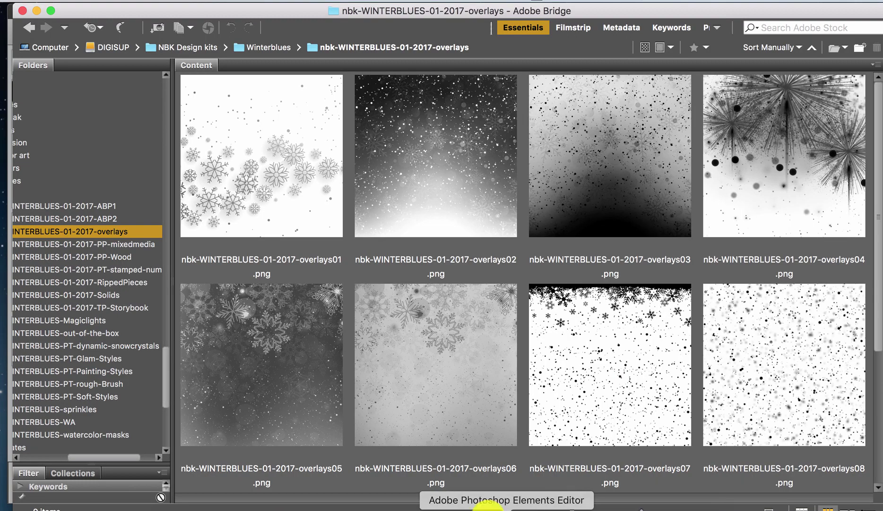
{"action": "left_click", "coordinate": [136, 244]}
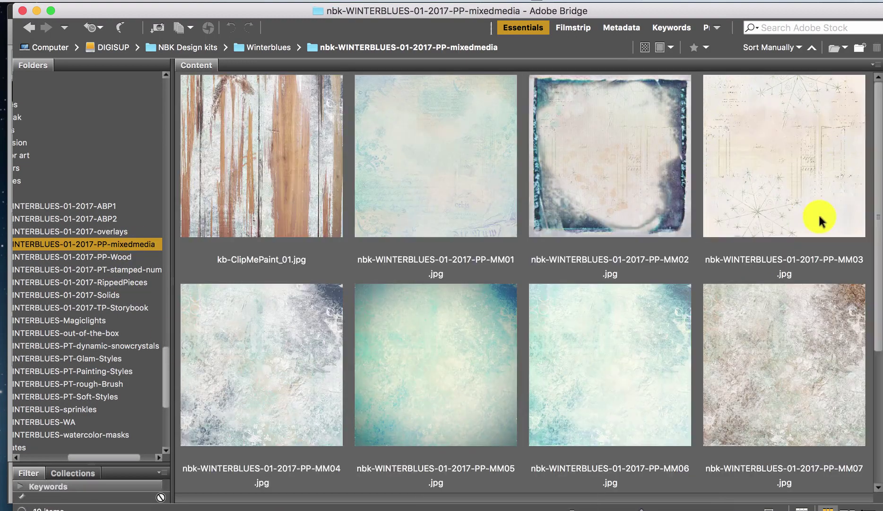
{"action": "mouse_move", "coordinate": [872, 102]}
{"action": "left_mouse_down"}
{"action": "mouse_move", "coordinate": [873, 134]}
{"action": "mouse_move", "coordinate": [874, 115]}
{"action": "left_mouse_up"}
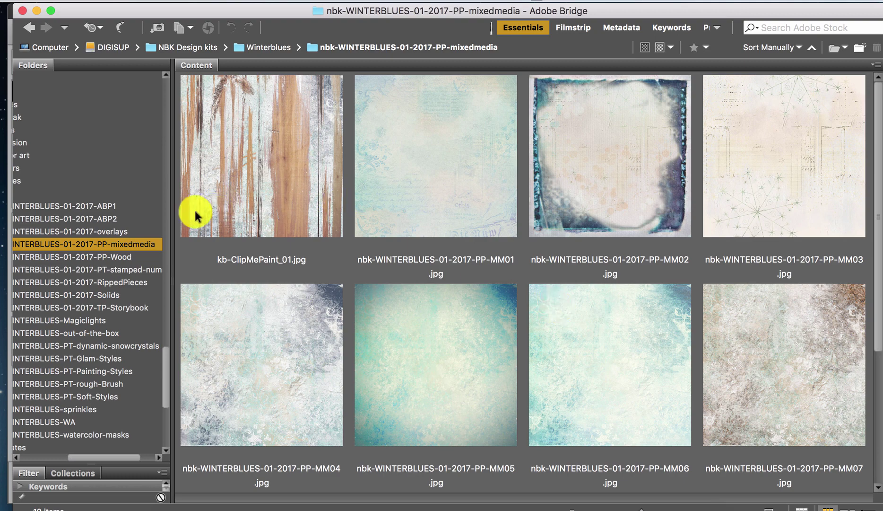
{"action": "left_click", "coordinate": [120, 231]}
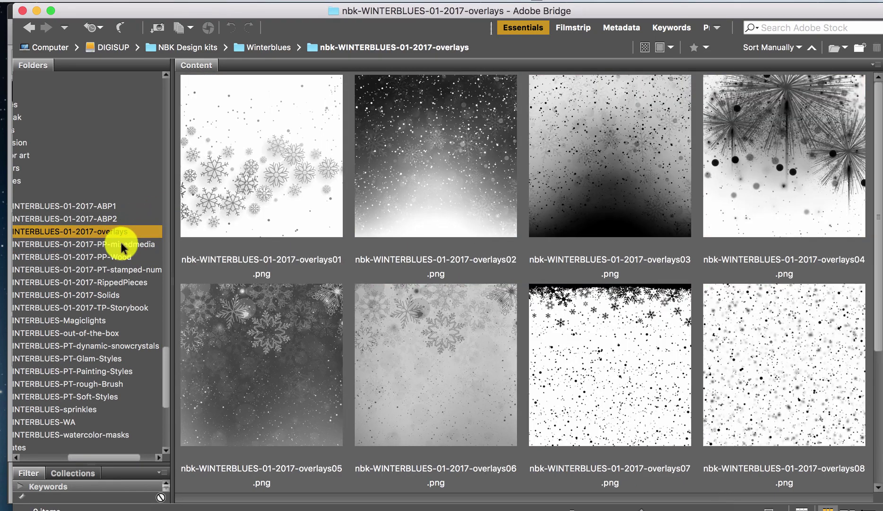
{"action": "left_click", "coordinate": [120, 242]}
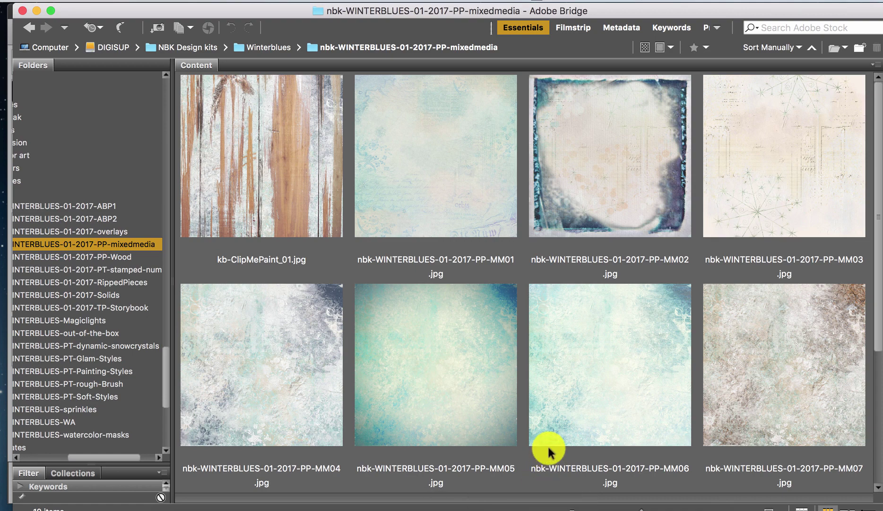
Switch to Photoshop Elements, close the mixed media preview, and bring up nbk-WINTERBLUES-PP-Solids.jpg.
{"action": "left_click", "coordinate": [506, 508]}
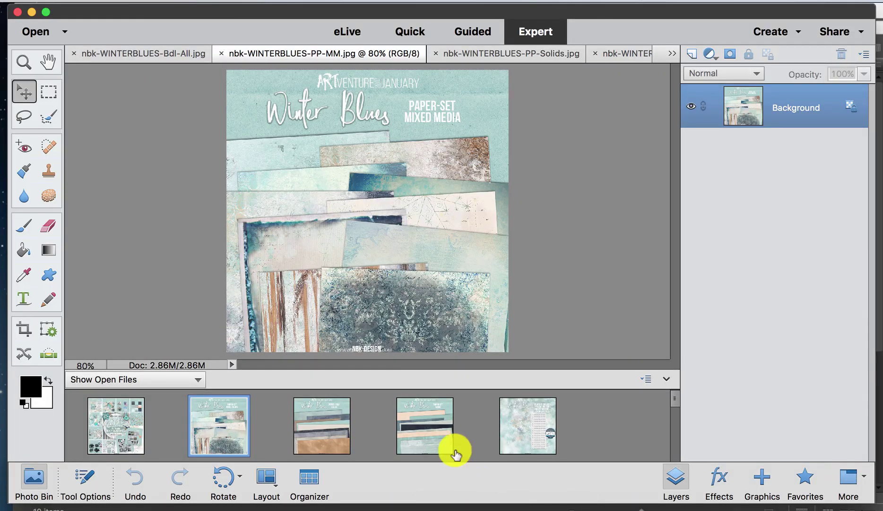
{"action": "left_click", "coordinate": [221, 54]}
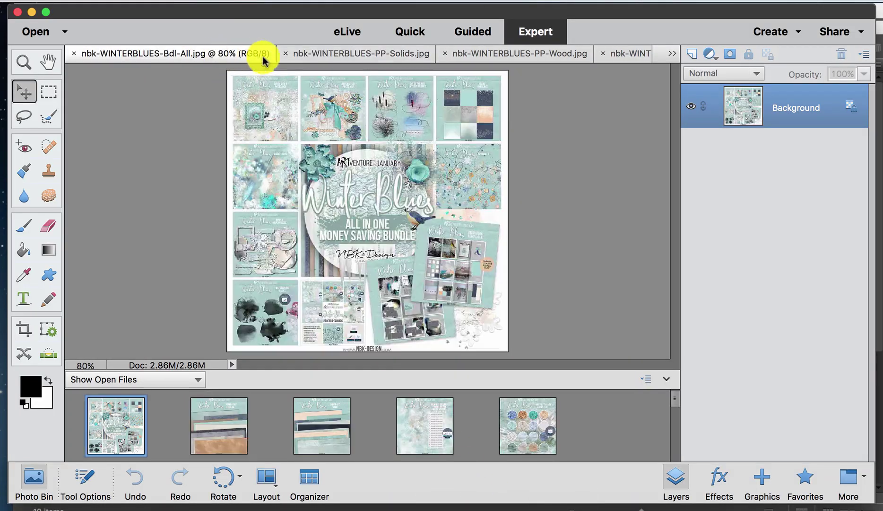
{"action": "left_click", "coordinate": [240, 449]}
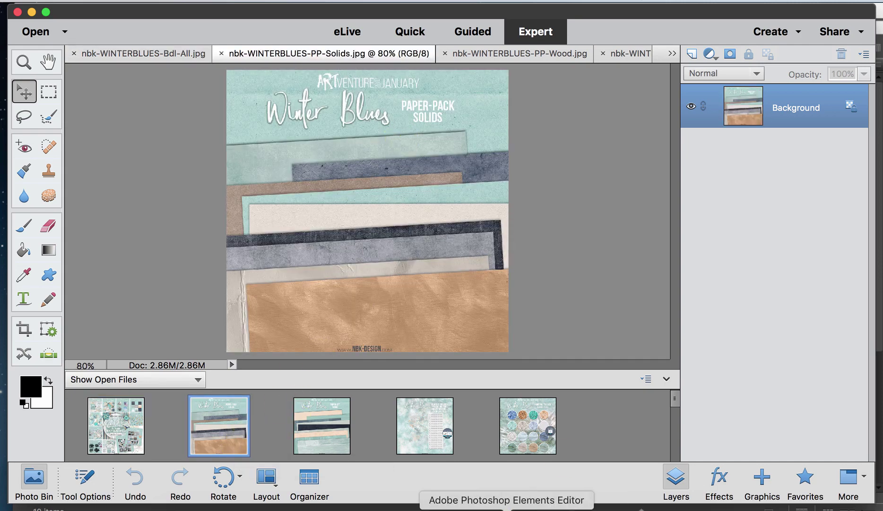
Switch to Adobe Bridge and look through the papers in the nbk-WINTERBLUES-01-2017-Solids folder, enlarging the thumbnails to three per row.
{"action": "left_click", "coordinate": [506, 507]}
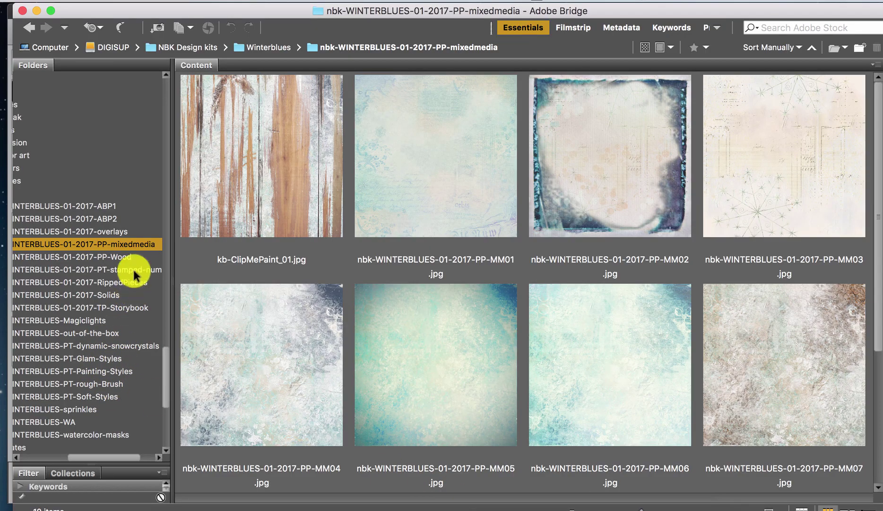
{"action": "left_click", "coordinate": [126, 293]}
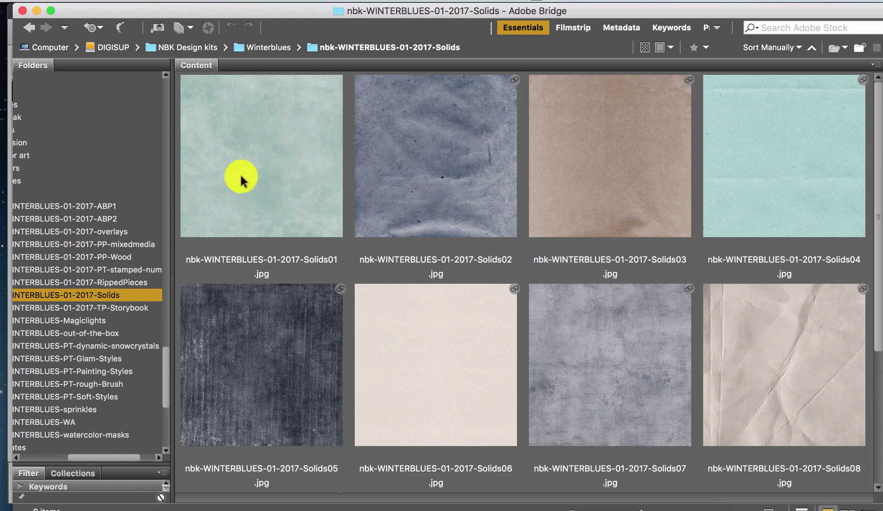
{"action": "scroll", "coordinate": [607, 246], "scroll_direction": "down", "scroll_amount": 3}
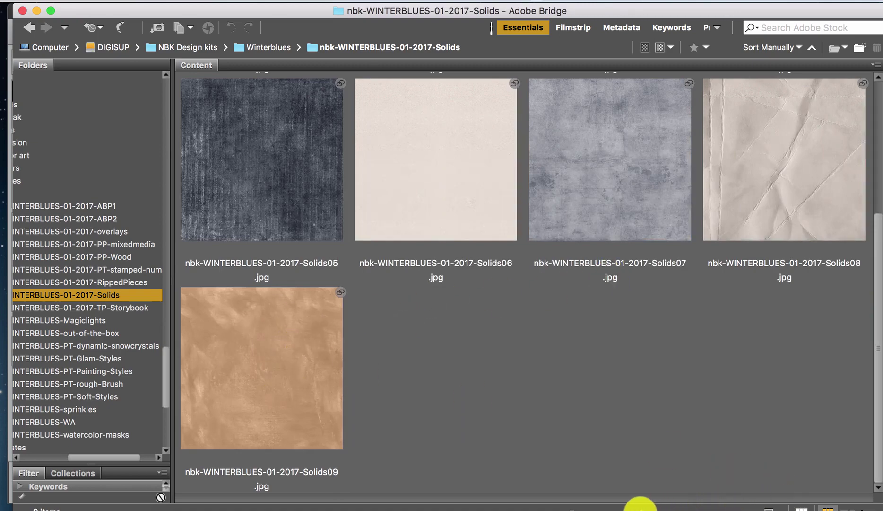
{"action": "left_click_drag", "start_coordinate": [640, 505], "coordinate": [650, 504]}
{"action": "scroll", "coordinate": [706, 463], "scroll_direction": "down", "scroll_amount": 3}
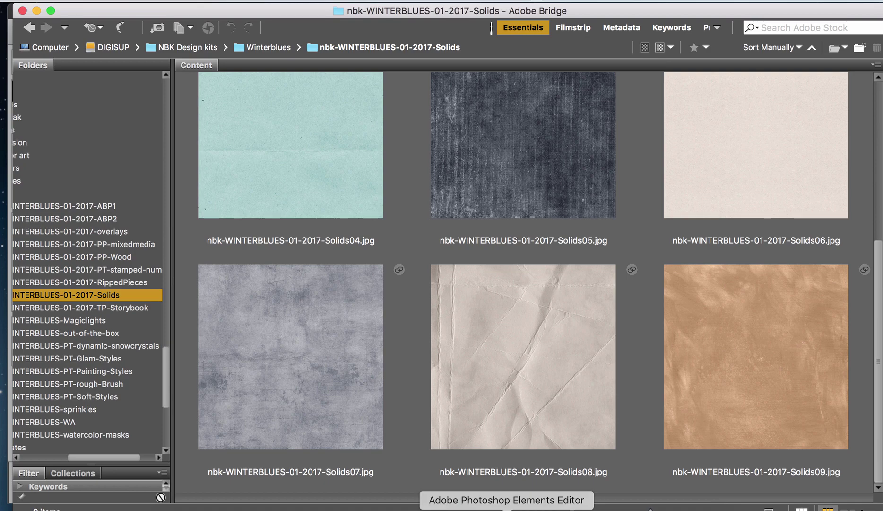
Switch to Photoshop Elements, close the solids preview, and bring up nbk-WINTERBLUES-PP-Wood.jpg.
{"action": "left_click", "coordinate": [507, 510]}
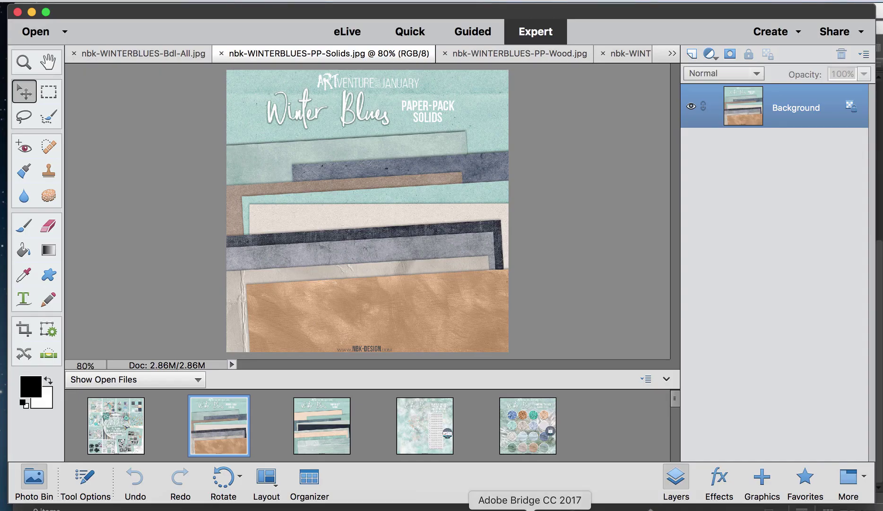
{"action": "left_click", "coordinate": [220, 55]}
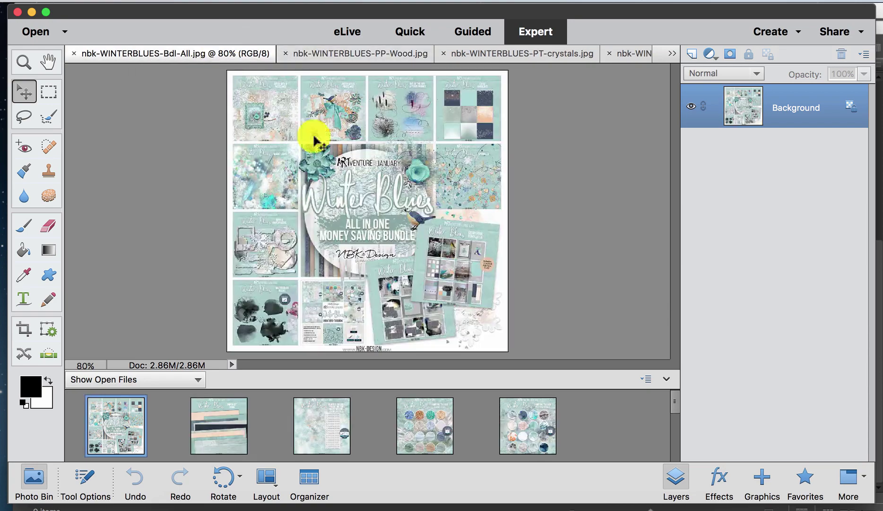
{"action": "left_click", "coordinate": [221, 422]}
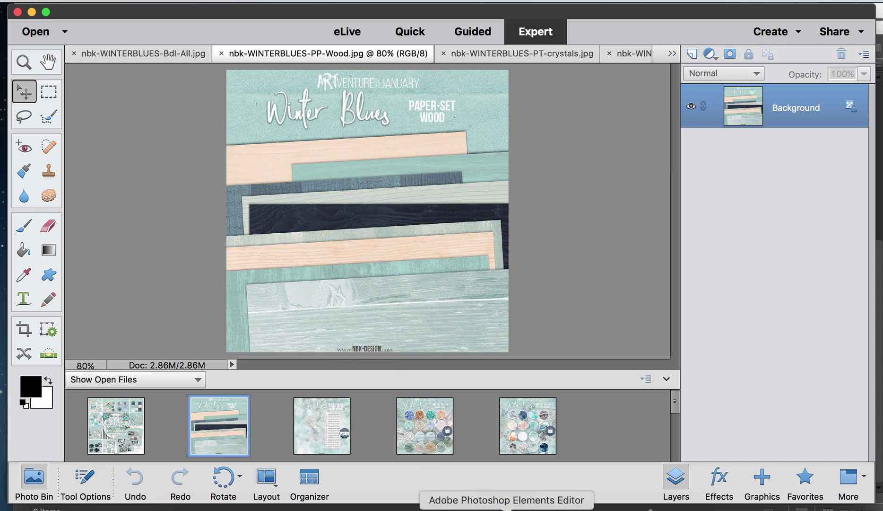
Switch to Adobe Bridge and look through the wood papers in the nbk-WINTERBLUES-01-2017-PP-Wood folder.
{"action": "left_click", "coordinate": [533, 509]}
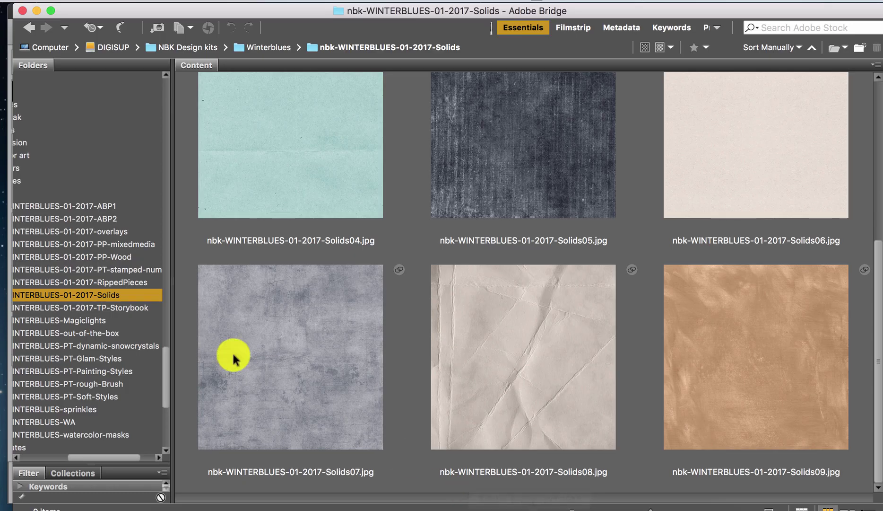
{"action": "left_click", "coordinate": [136, 255]}
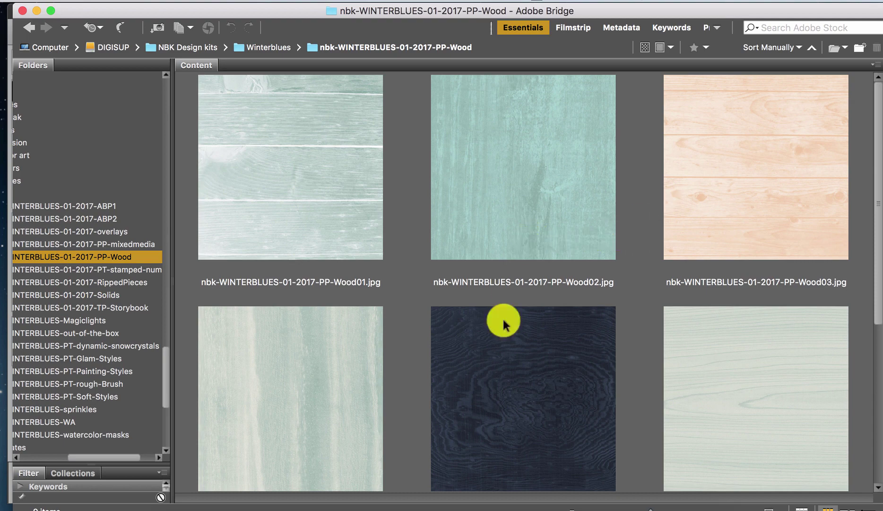
{"action": "scroll", "coordinate": [572, 355], "scroll_direction": "down", "scroll_amount": 5}
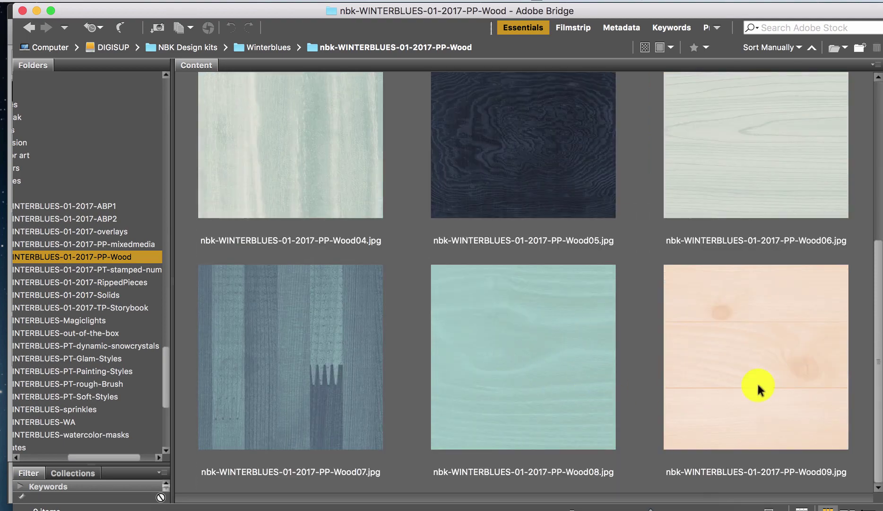
{"action": "scroll", "coordinate": [776, 350], "scroll_direction": "up", "scroll_amount": 5}
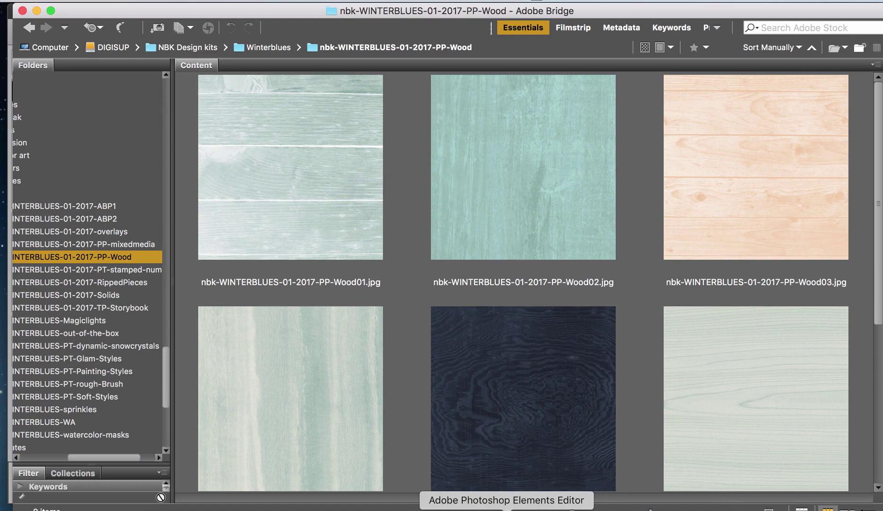
Switch to Photoshop Elements, close the wood paper preview, and bring up nbk-WINTERBLUES-Rippedpaperpieces.jpg.
{"action": "left_click", "coordinate": [417, 468]}
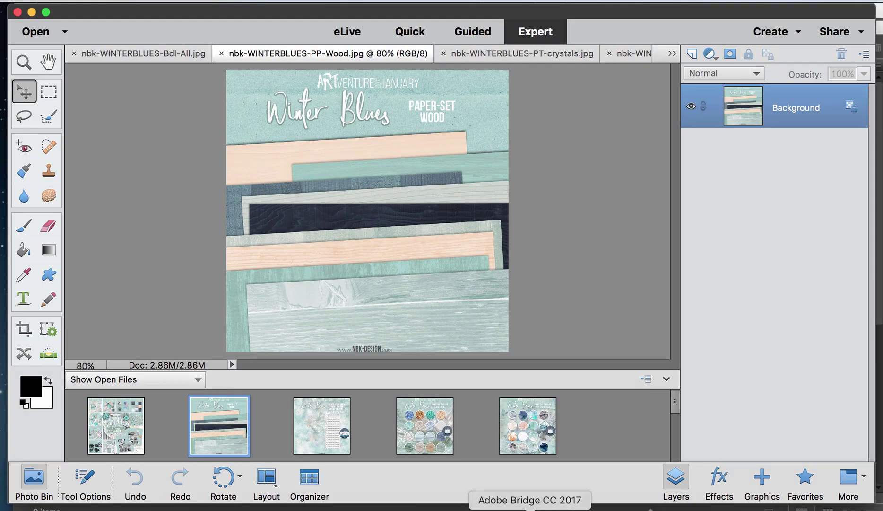
{"action": "left_click", "coordinate": [431, 468]}
{"action": "left_click", "coordinate": [417, 468]}
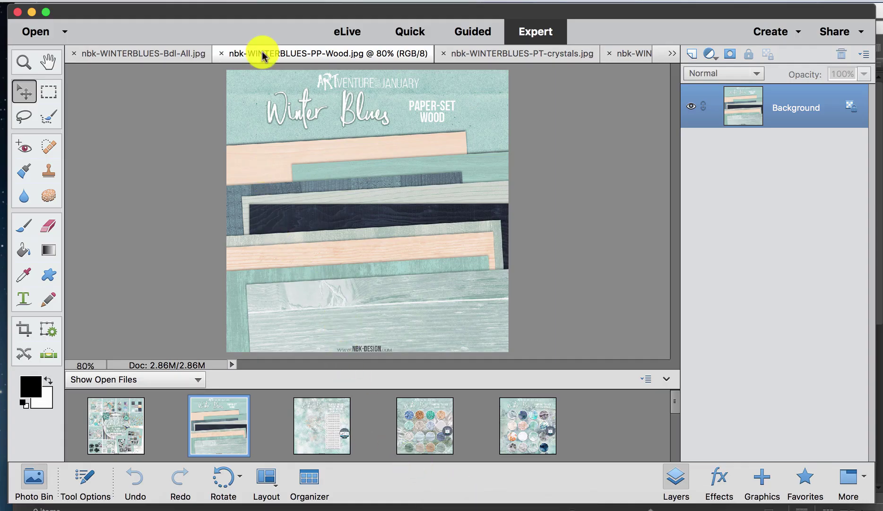
{"action": "left_click", "coordinate": [220, 54]}
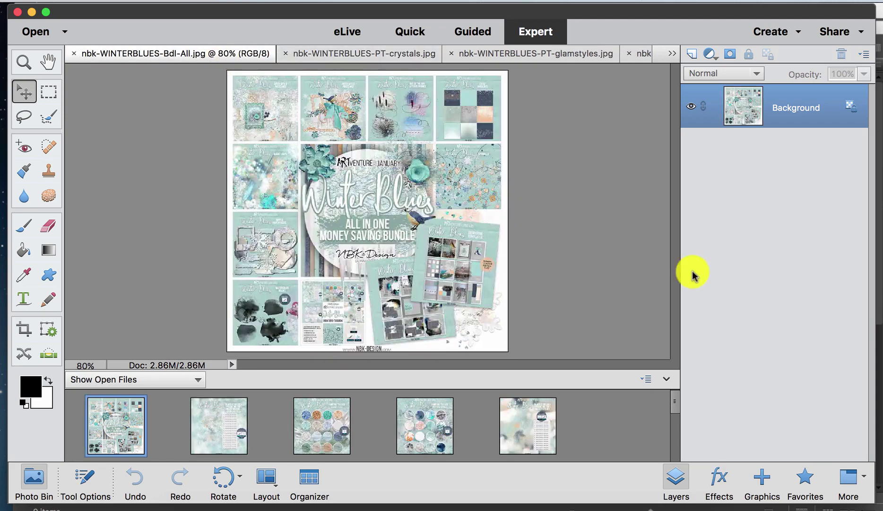
{"action": "left_click_drag", "start_coordinate": [674, 406], "coordinate": [675, 430]}
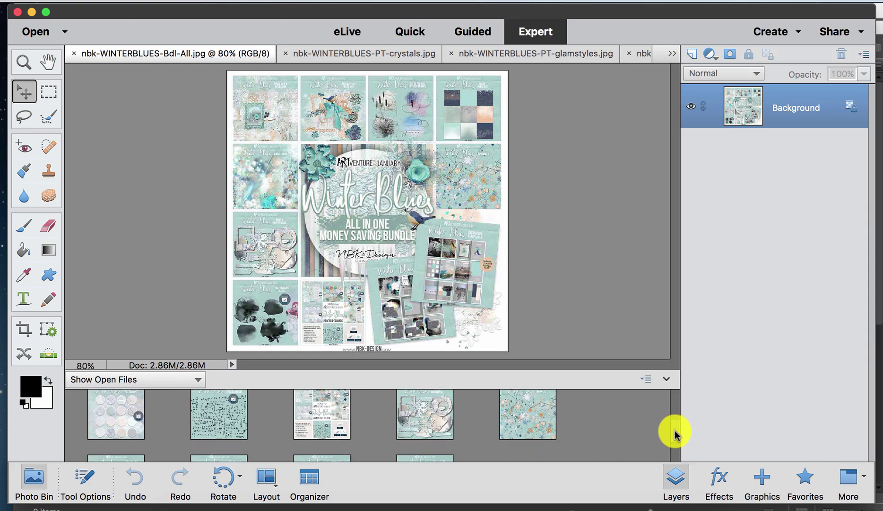
{"action": "left_click", "coordinate": [437, 420]}
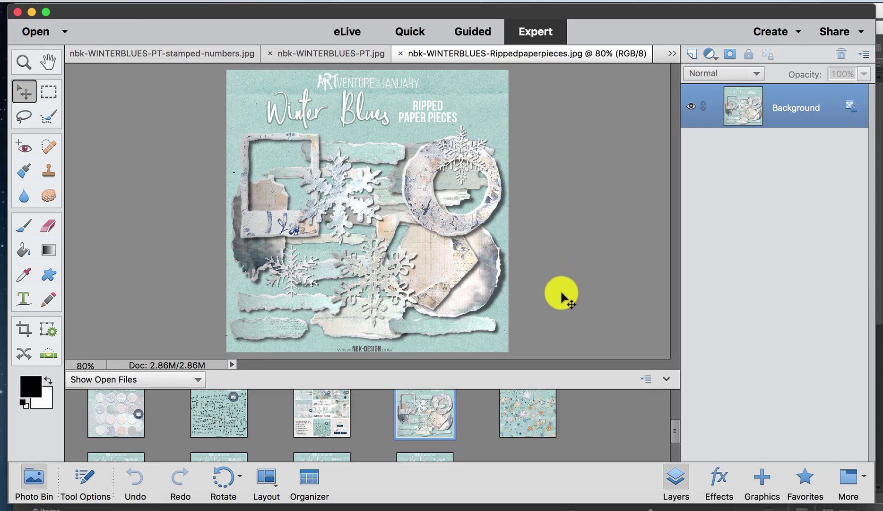
Switch to Adobe Bridge and look through all the torn paper images in the nbk-WINTERBLUES-01-2017-RippedPieces folder.
{"action": "left_click", "coordinate": [516, 509]}
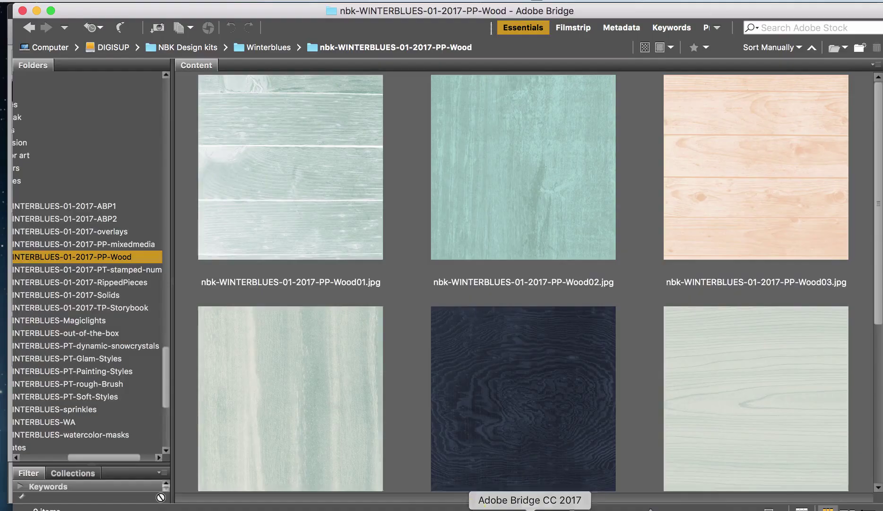
{"action": "left_click", "coordinate": [110, 282]}
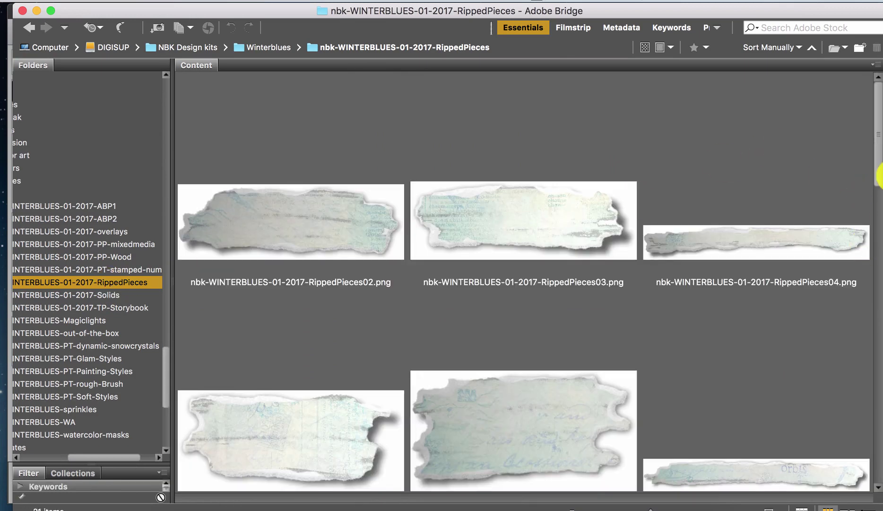
{"action": "scroll", "coordinate": [877, 168], "scroll_direction": "down", "scroll_amount": 5}
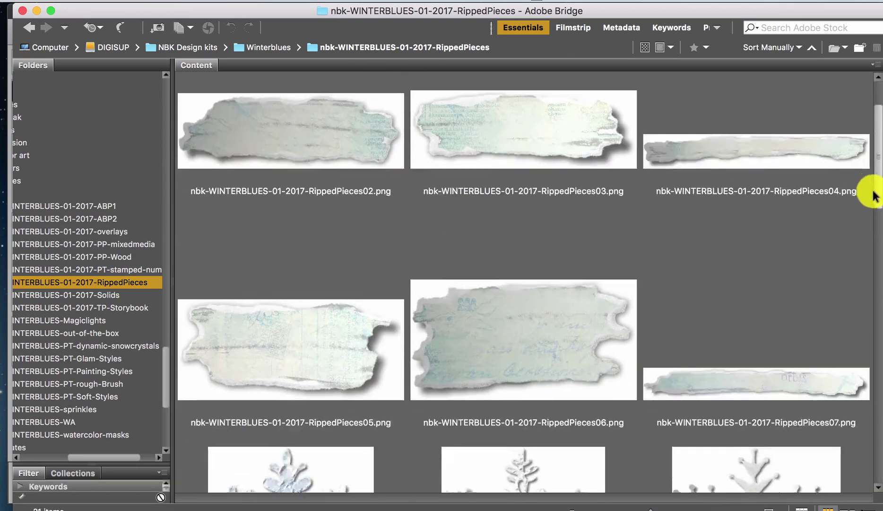
{"action": "left_click_drag", "start_coordinate": [871, 207], "coordinate": [853, 472]}
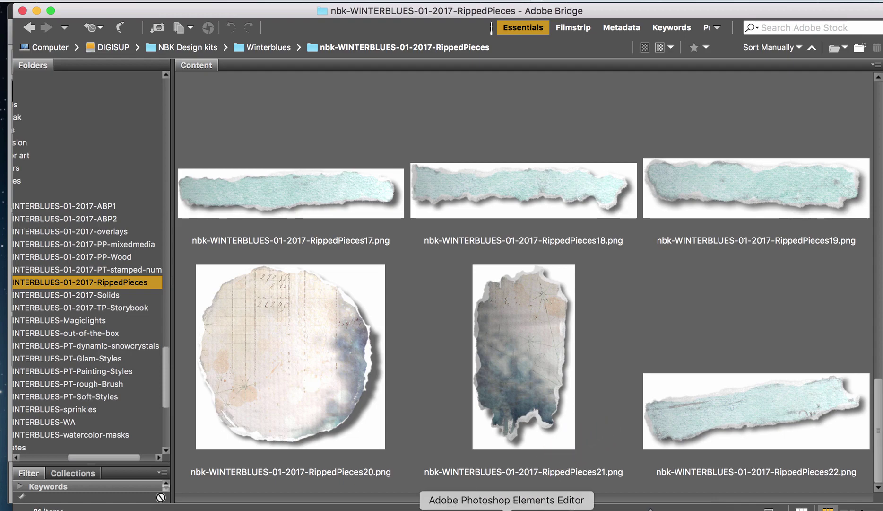
Switch to Photoshop Elements, close the ripped paper pieces preview, and bring up nbk-WINTERBLUES-Sprinkles.jpg.
{"action": "left_click", "coordinate": [506, 509]}
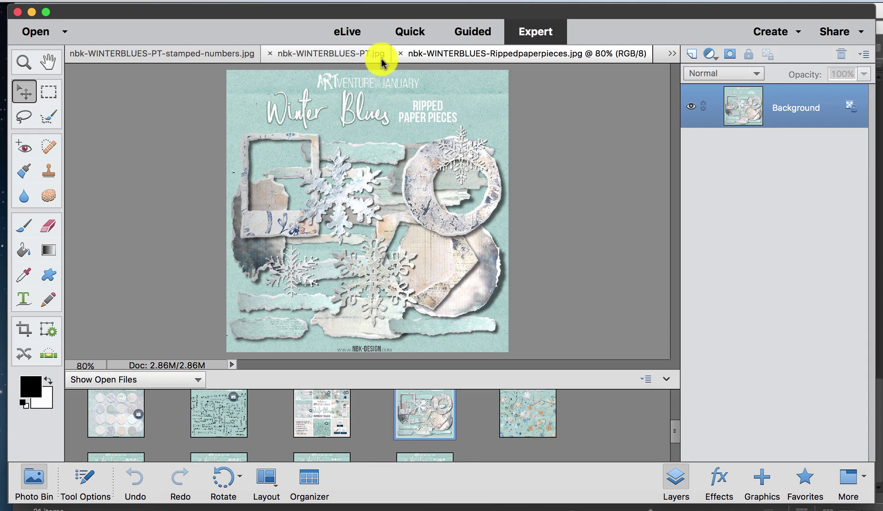
{"action": "left_click", "coordinate": [400, 53]}
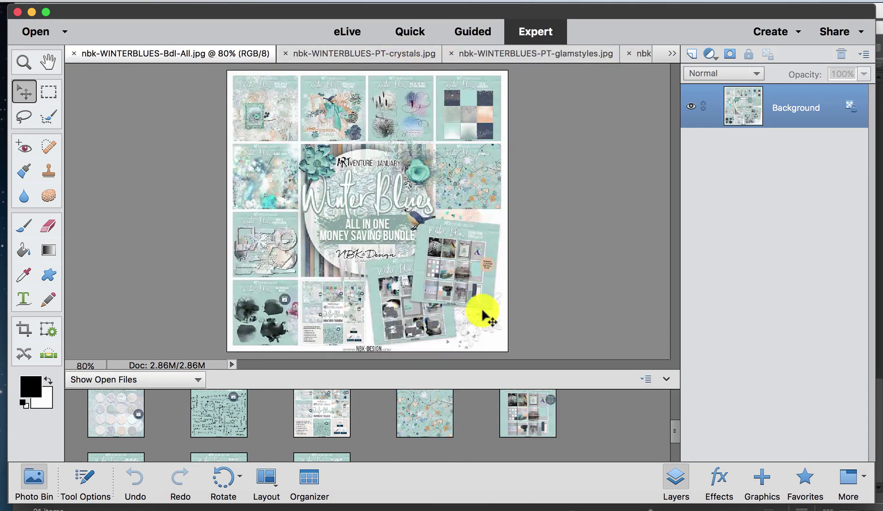
{"action": "left_click", "coordinate": [428, 419]}
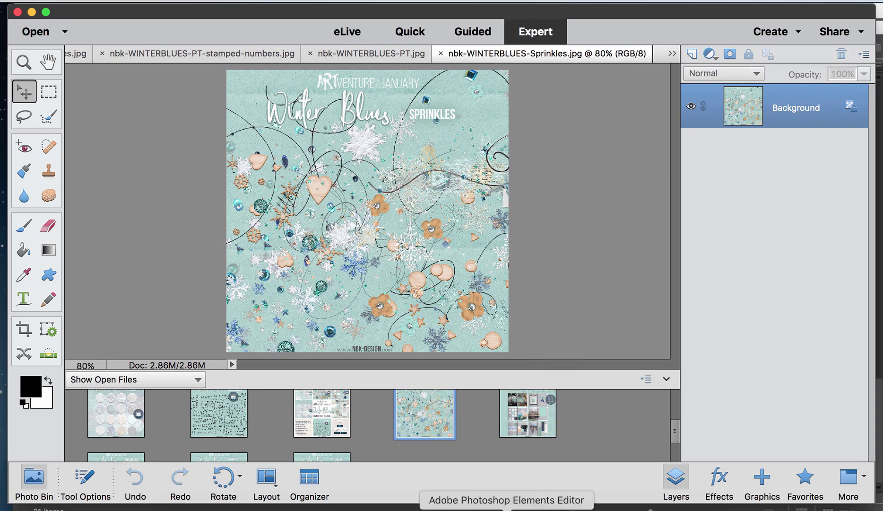
Switch to Adobe Bridge and show the files in the nbk-WINTERBLUES-sprinkles folder.
{"action": "left_click", "coordinate": [529, 507]}
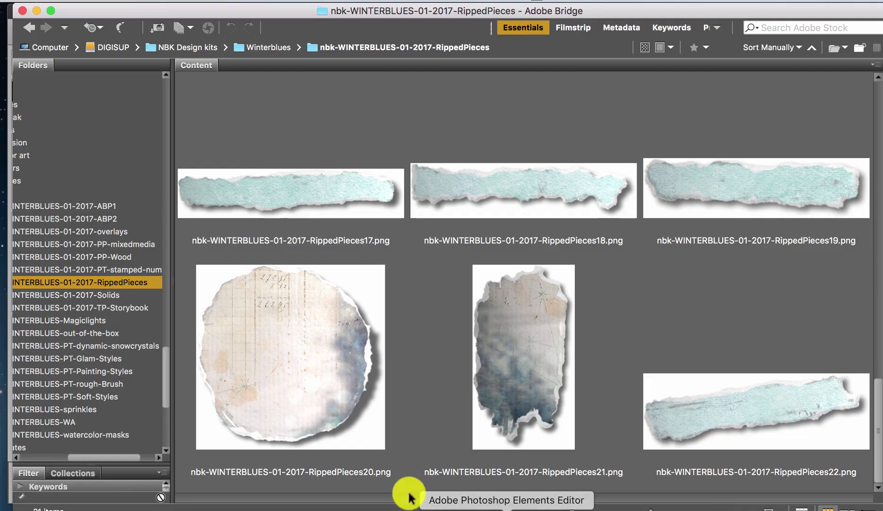
{"action": "left_click", "coordinate": [99, 410]}
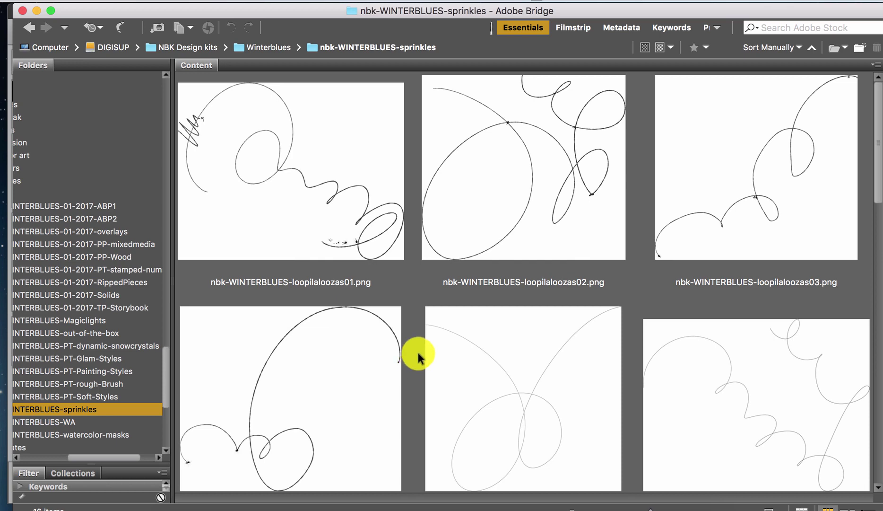
Look through all the loopilaloozas and sprinkles images in the nbk-WINTERBLUES-sprinkles folder.
{"action": "scroll", "coordinate": [416, 350], "scroll_direction": "down", "scroll_amount": 10}
{"action": "scroll", "coordinate": [416, 350], "scroll_direction": "up", "scroll_amount": 5}
{"action": "scroll", "coordinate": [416, 350], "scroll_direction": "up", "scroll_amount": 3}
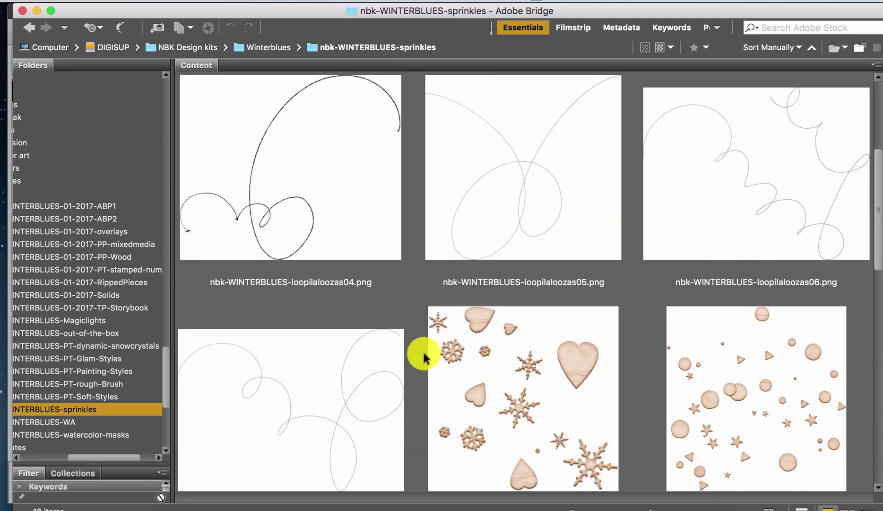
{"action": "scroll", "coordinate": [707, 390], "scroll_direction": "up", "scroll_amount": 3}
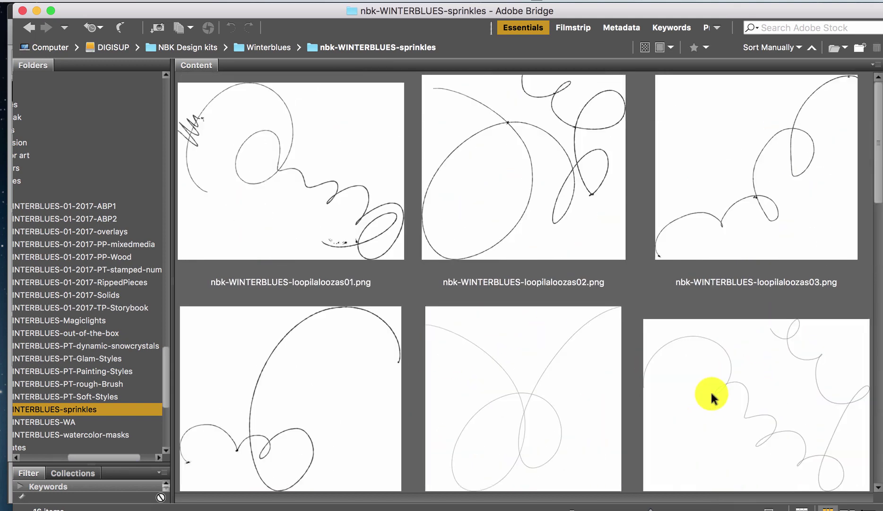
{"action": "scroll", "coordinate": [712, 395], "scroll_direction": "down", "scroll_amount": 6}
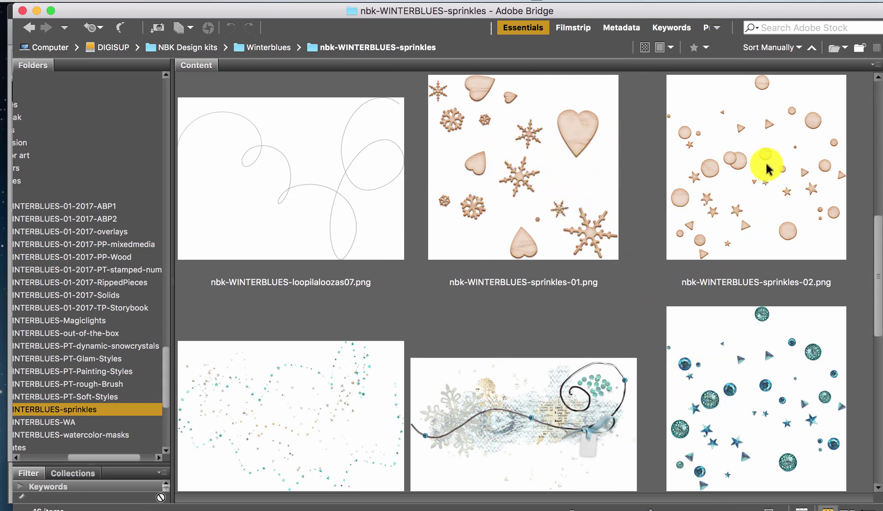
{"action": "scroll", "coordinate": [406, 357], "scroll_direction": "down", "scroll_amount": 5}
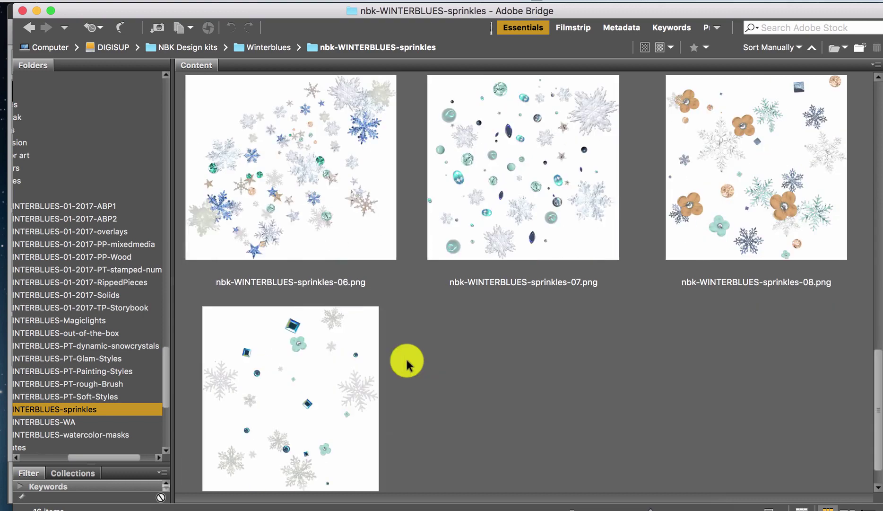
{"action": "scroll", "coordinate": [406, 357], "scroll_direction": "up", "scroll_amount": 8}
{"action": "scroll", "coordinate": [406, 356], "scroll_direction": "up", "scroll_amount": 2}
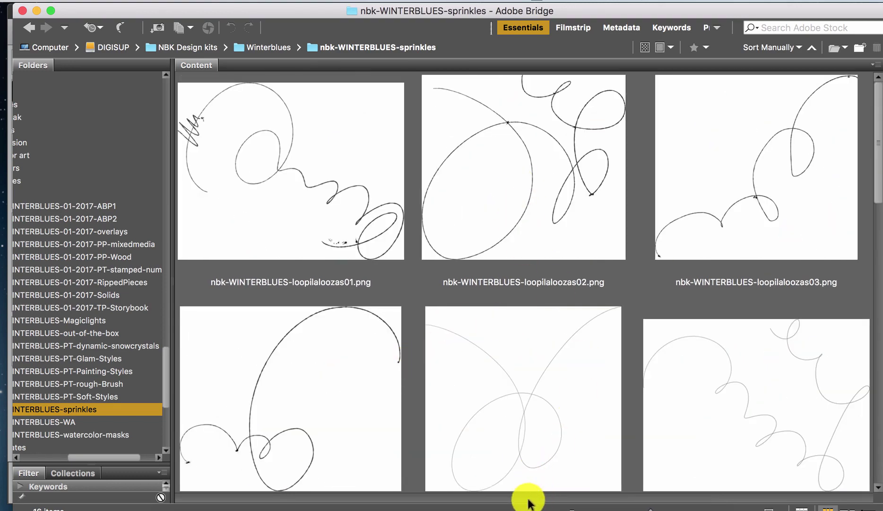
Switch to Photoshop Elements, close the sprinkles preview, and bring up nbk-WINTERBLUES-watercolormasks.jpg.
{"action": "left_click", "coordinate": [507, 507]}
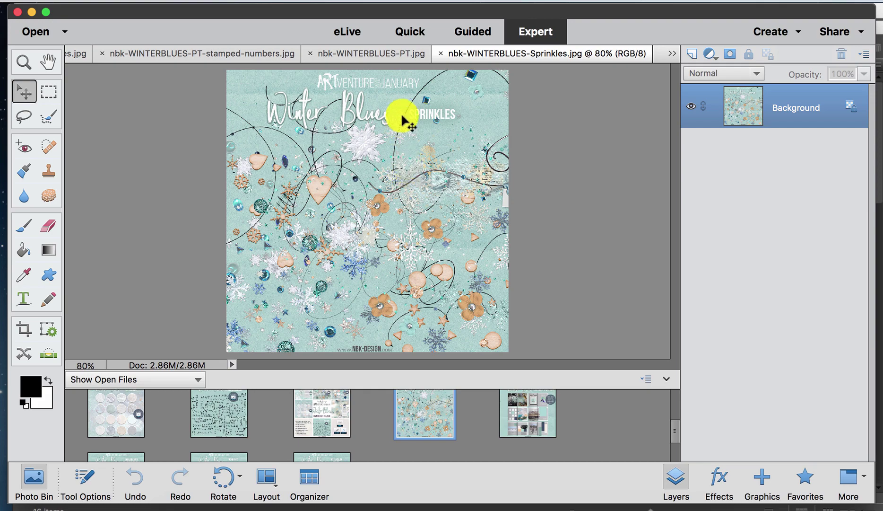
{"action": "left_click", "coordinate": [443, 55]}
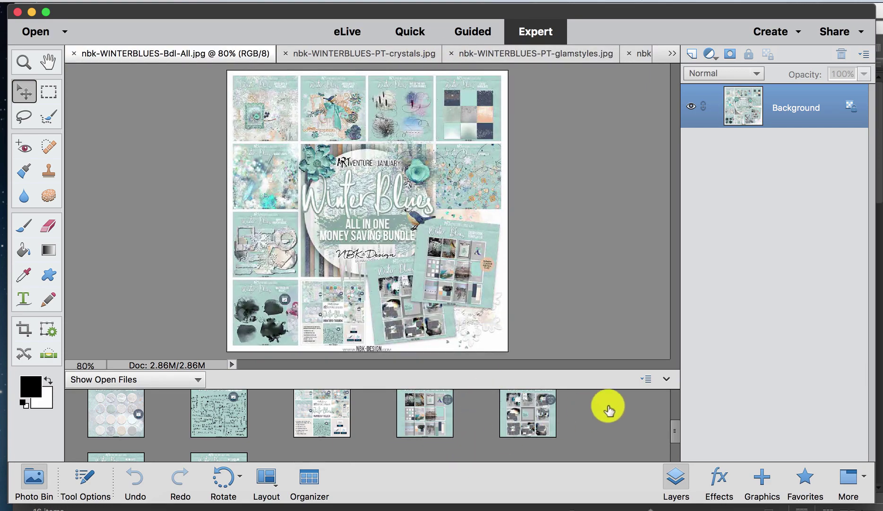
{"action": "scroll", "coordinate": [675, 439], "scroll_direction": "down", "scroll_amount": 2}
{"action": "scroll", "coordinate": [675, 438], "scroll_direction": "down", "scroll_amount": 1}
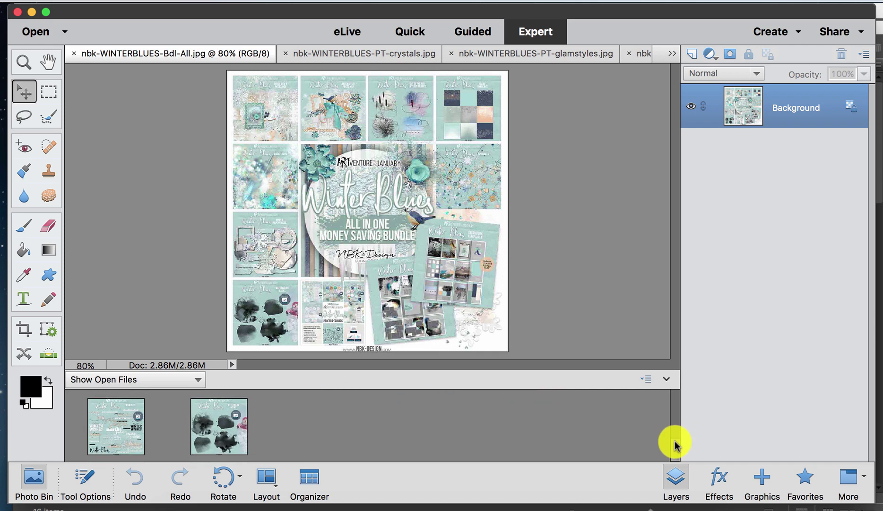
{"action": "left_click", "coordinate": [215, 440]}
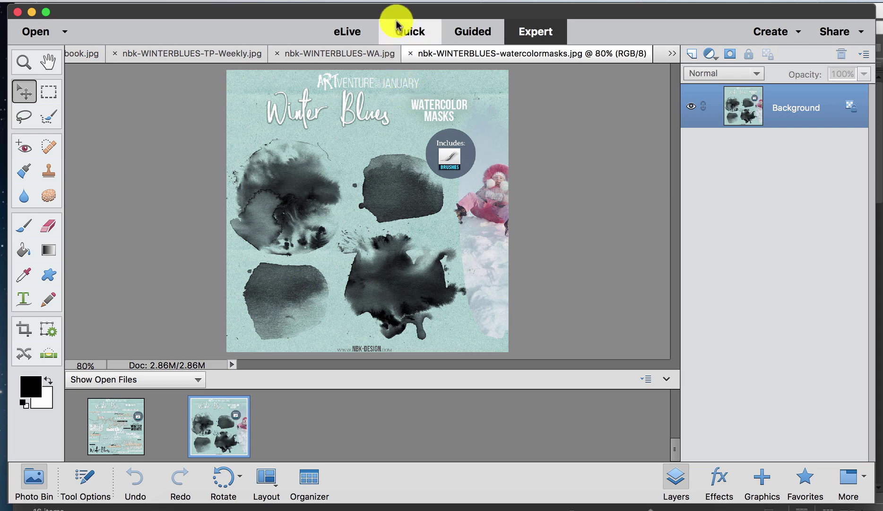
Close the watercolor masks preview and bring up the word arts preview nbk-WINTERBLUES-WA.jpg.
{"action": "left_click", "coordinate": [411, 53]}
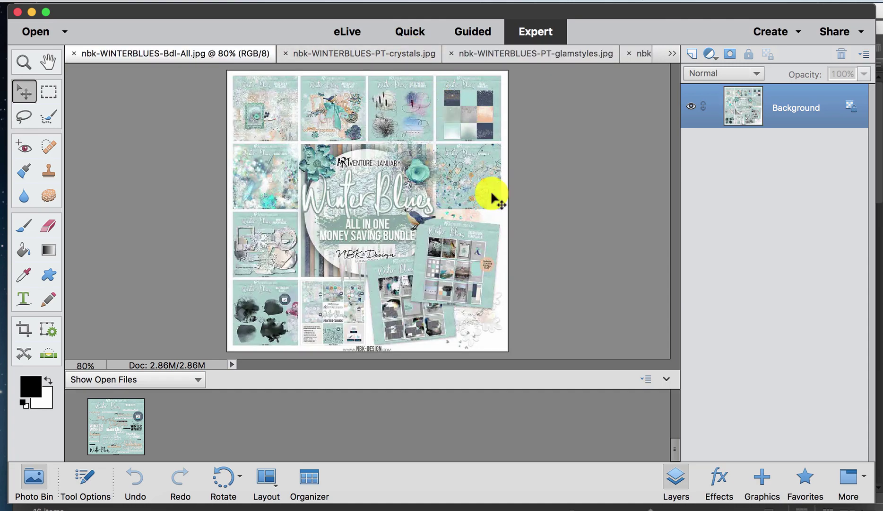
{"action": "left_click", "coordinate": [112, 449]}
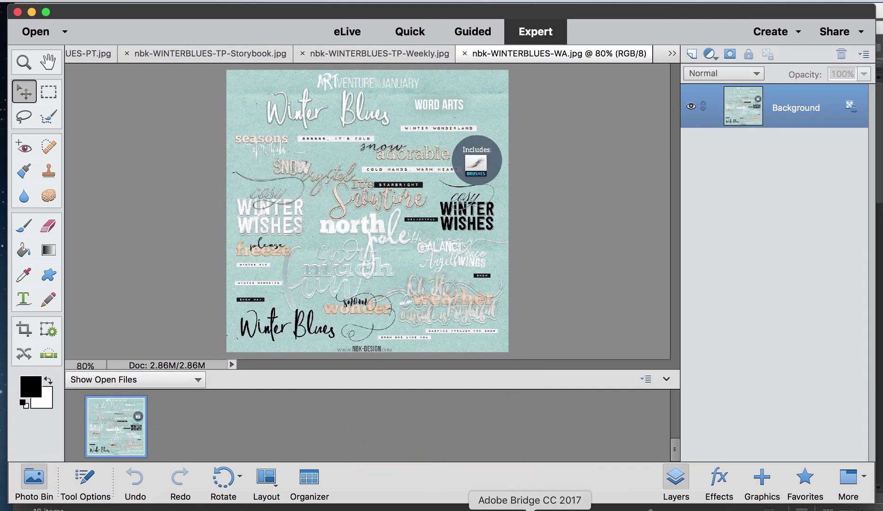
Switch to Adobe Bridge and look through all the word art files in the nbk-WINTERBLUES-WA folder.
{"action": "left_click", "coordinate": [517, 508]}
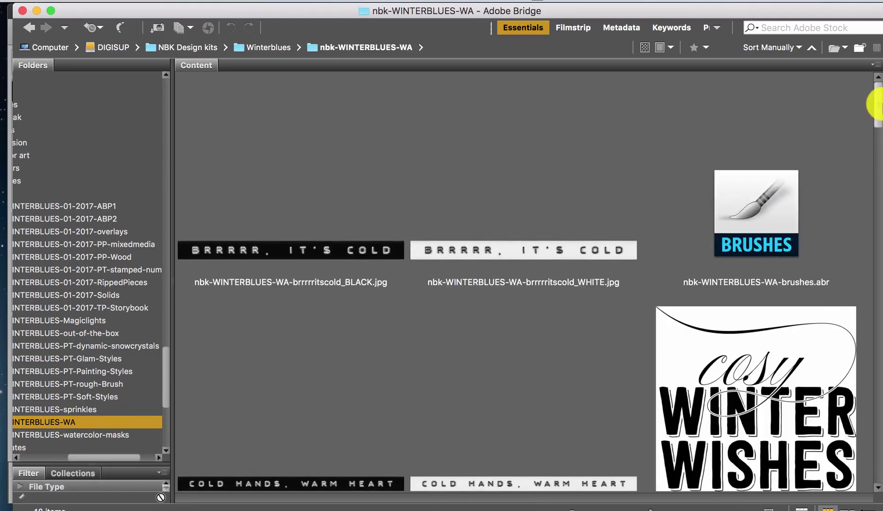
{"action": "scroll", "coordinate": [878, 113], "scroll_direction": "down", "scroll_amount": 3}
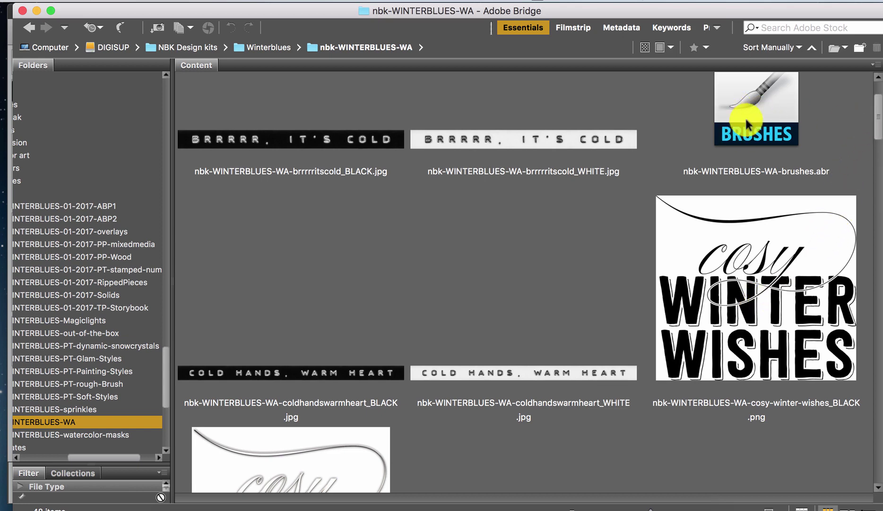
{"action": "left_click_drag", "start_coordinate": [876, 108], "coordinate": [877, 141]}
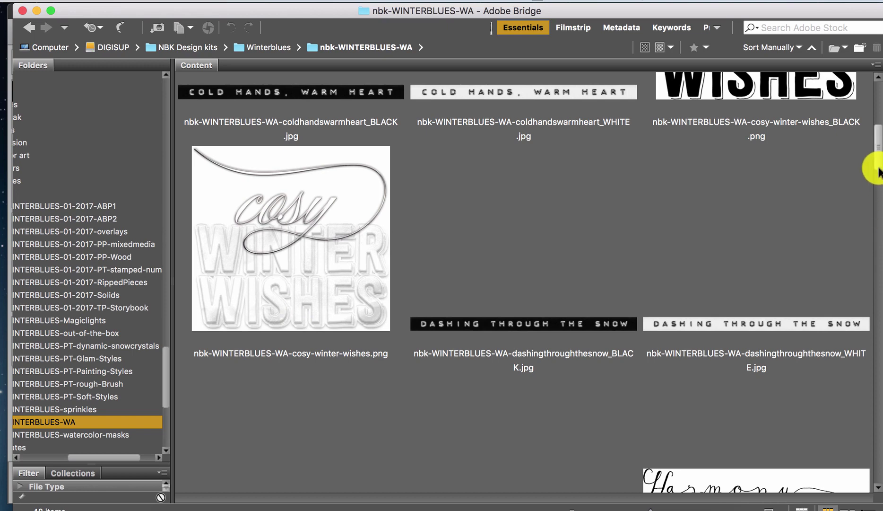
{"action": "scroll", "coordinate": [877, 170], "scroll_direction": "down", "scroll_amount": 3}
{"action": "scroll", "coordinate": [878, 172], "scroll_direction": "down", "scroll_amount": 10}
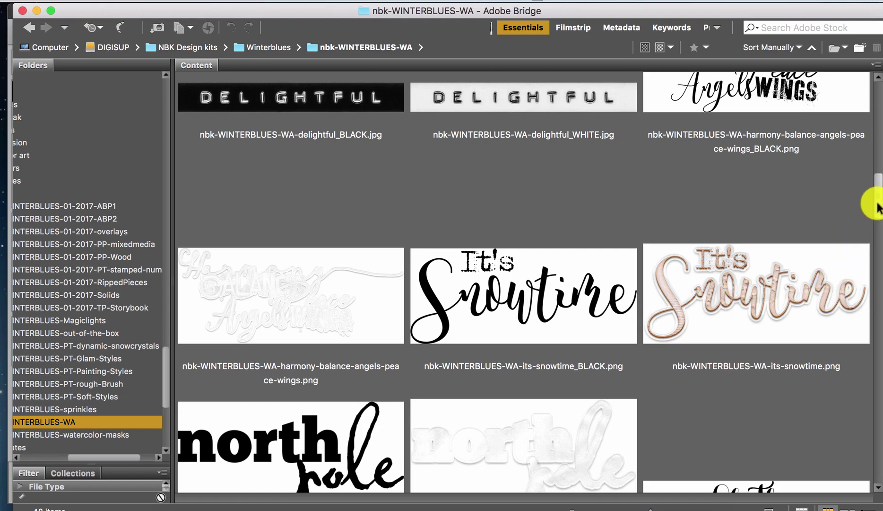
{"action": "scroll", "coordinate": [875, 214], "scroll_direction": "down", "scroll_amount": 2}
{"action": "scroll", "coordinate": [872, 222], "scroll_direction": "down", "scroll_amount": 8}
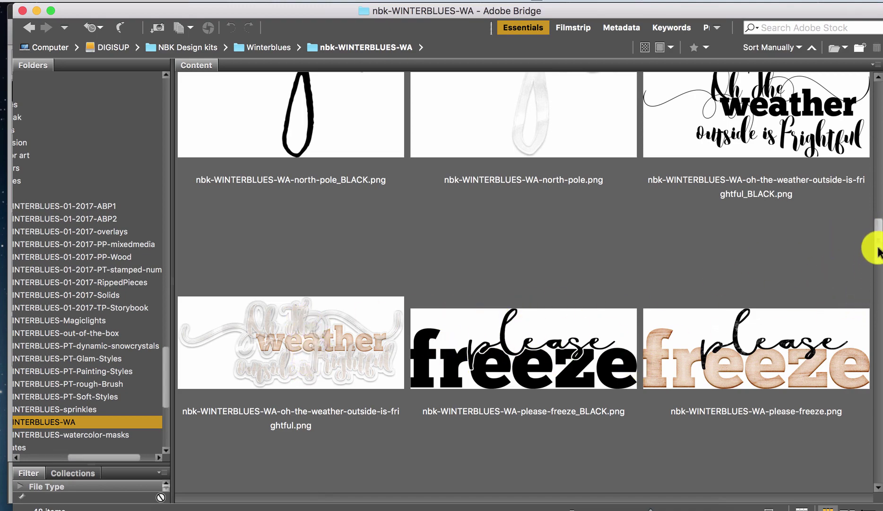
{"action": "left_click_drag", "start_coordinate": [870, 243], "coordinate": [820, 471]}
Switch to Photoshop Elements, close the word arts preview, and bring up nbk-WINTERBLUES-TP-Weekly.jpg.
{"action": "left_click_drag", "start_coordinate": [529, 508], "coordinate": [507, 508]}
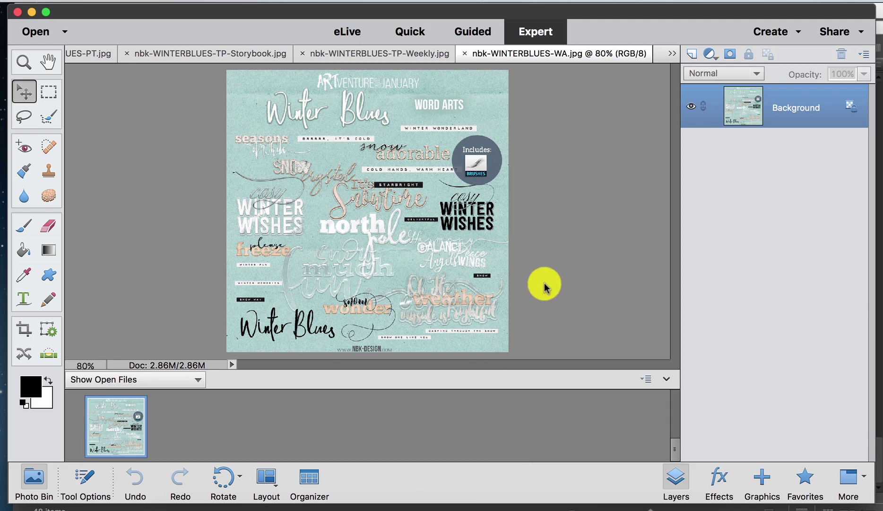
{"action": "left_click", "coordinate": [466, 55]}
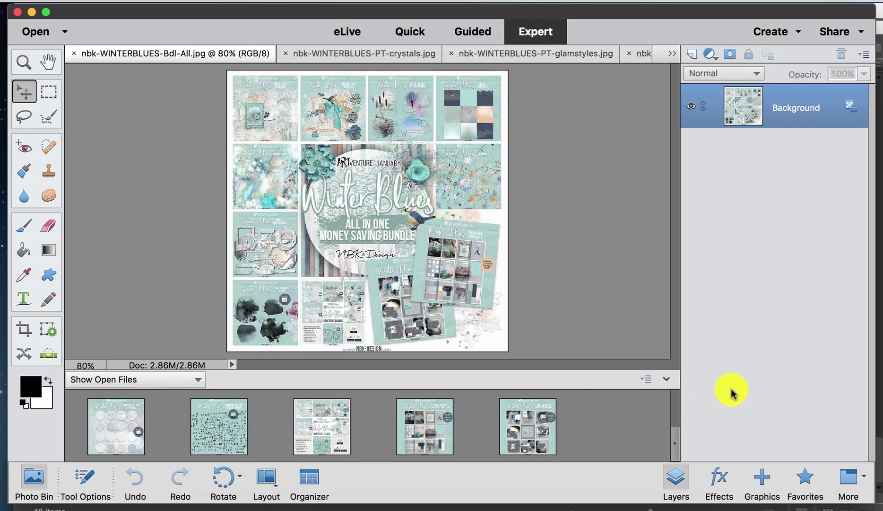
{"action": "left_click", "coordinate": [525, 443]}
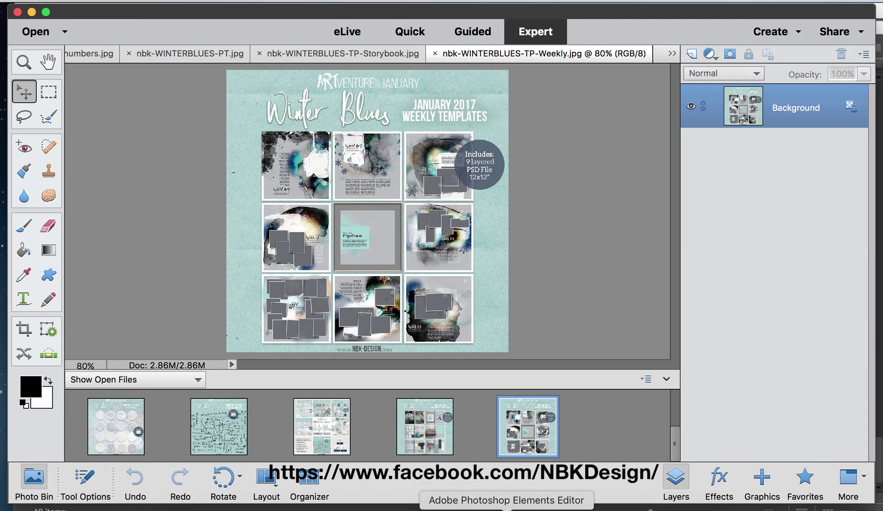
Switch to Adobe Bridge and look through the extra, frame and weekly PSD files in the Templates folder.
{"action": "left_click", "coordinate": [582, 508]}
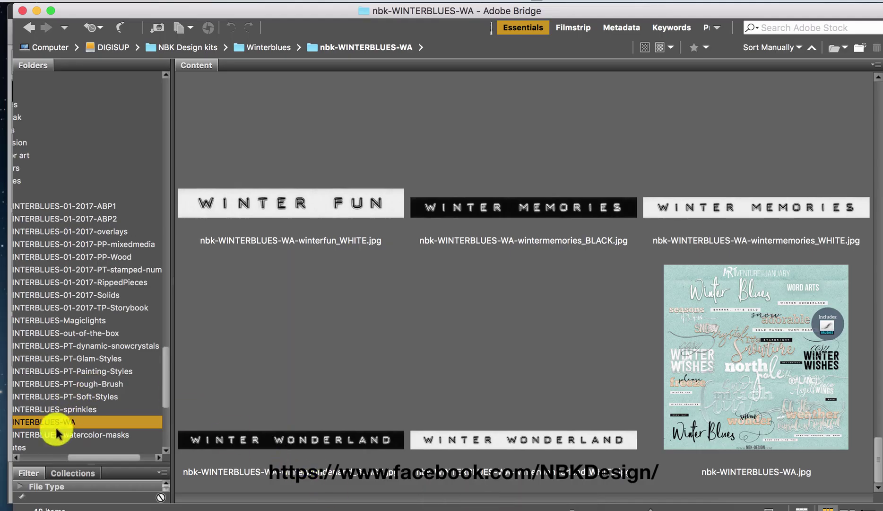
{"action": "left_click", "coordinate": [53, 445]}
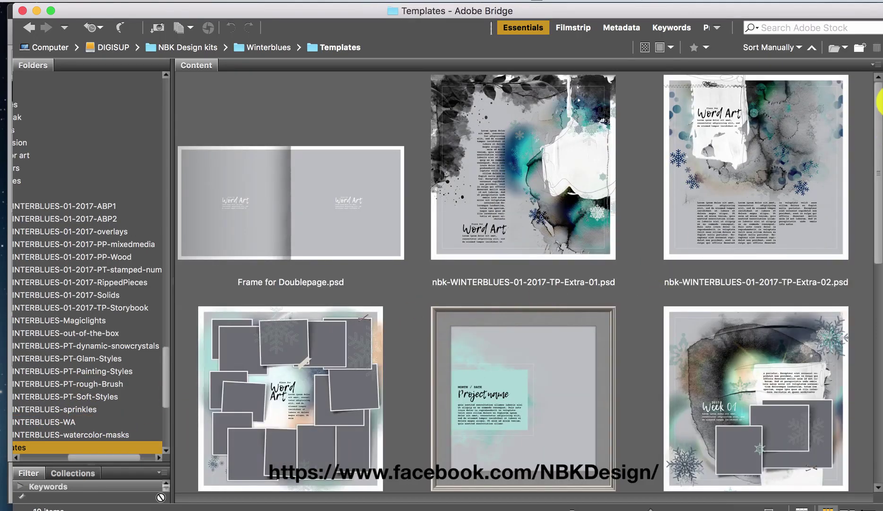
{"action": "left_click_drag", "start_coordinate": [878, 128], "coordinate": [869, 231]}
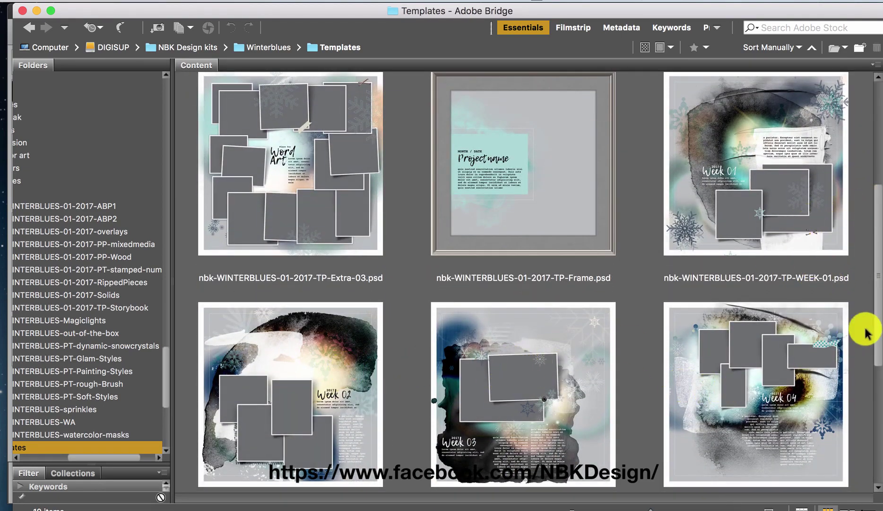
{"action": "left_click_drag", "start_coordinate": [879, 315], "coordinate": [858, 410]}
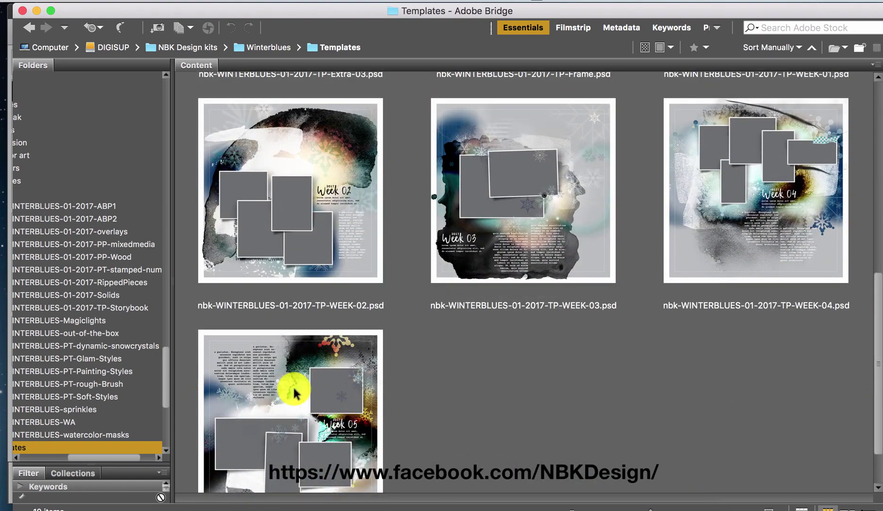
{"action": "left_click_drag", "start_coordinate": [873, 282], "coordinate": [877, 175]}
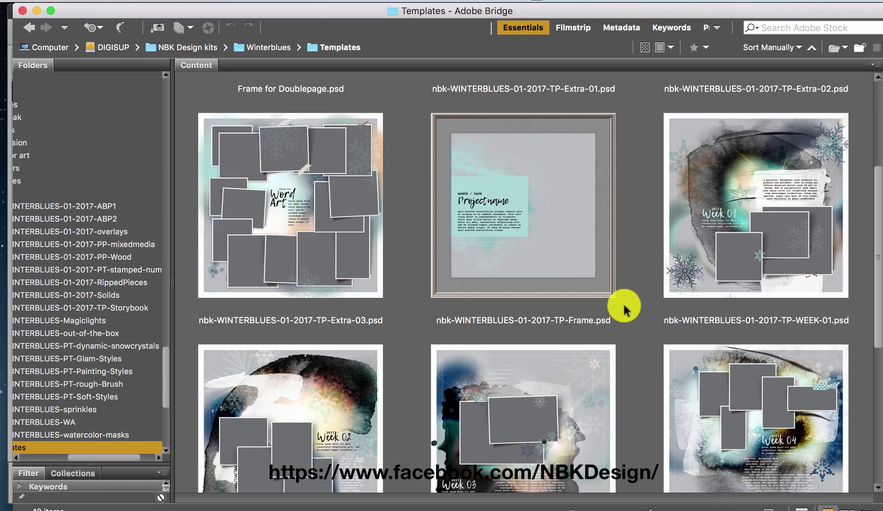
{"action": "scroll", "coordinate": [625, 307], "scroll_direction": "up", "scroll_amount": 3}
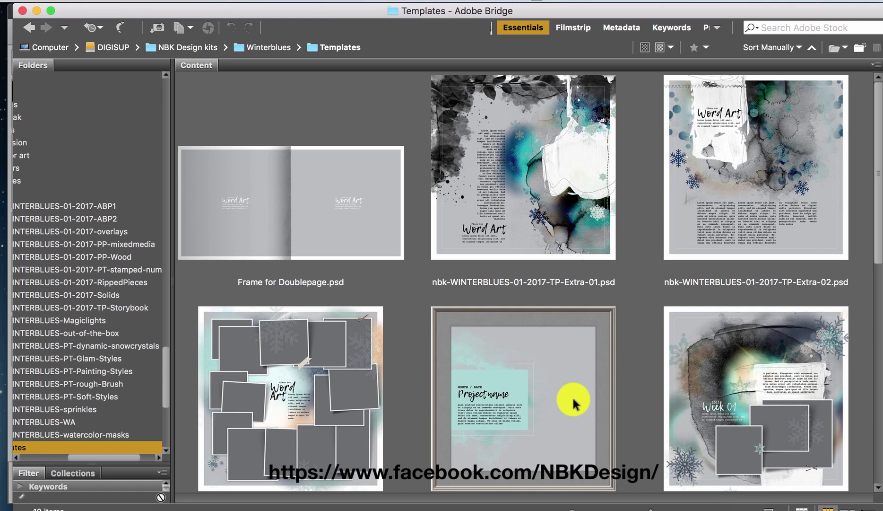
{"action": "scroll", "coordinate": [573, 400], "scroll_direction": "down", "scroll_amount": 5}
{"action": "scroll", "coordinate": [573, 401], "scroll_direction": "up", "scroll_amount": 5}
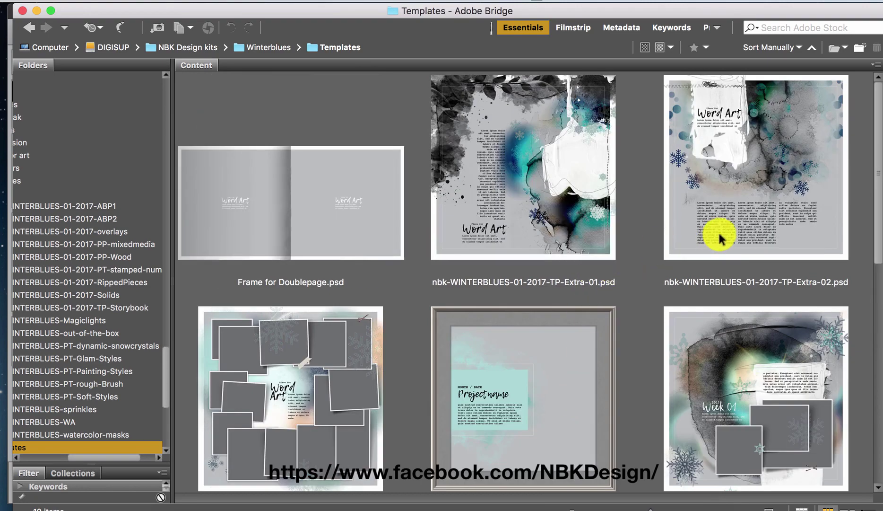
{"action": "scroll", "coordinate": [739, 230], "scroll_direction": "down", "scroll_amount": 5}
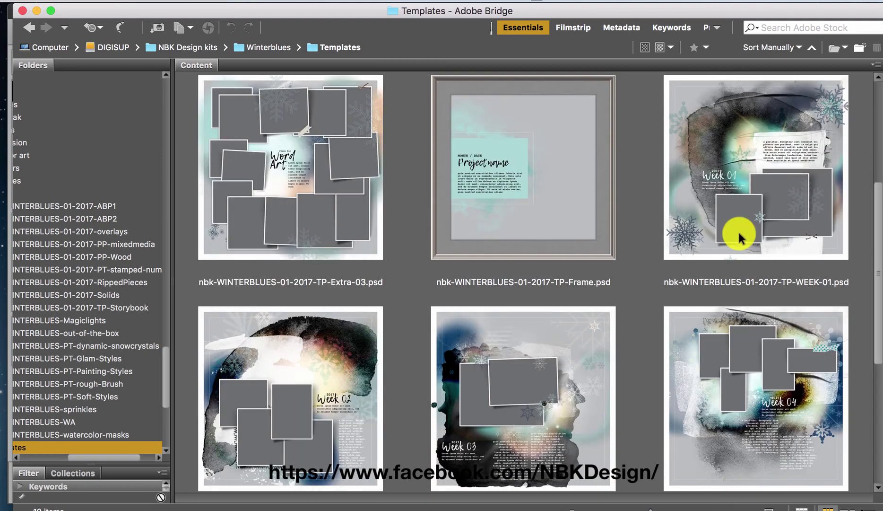
{"action": "scroll", "coordinate": [738, 231], "scroll_direction": "up", "scroll_amount": 5}
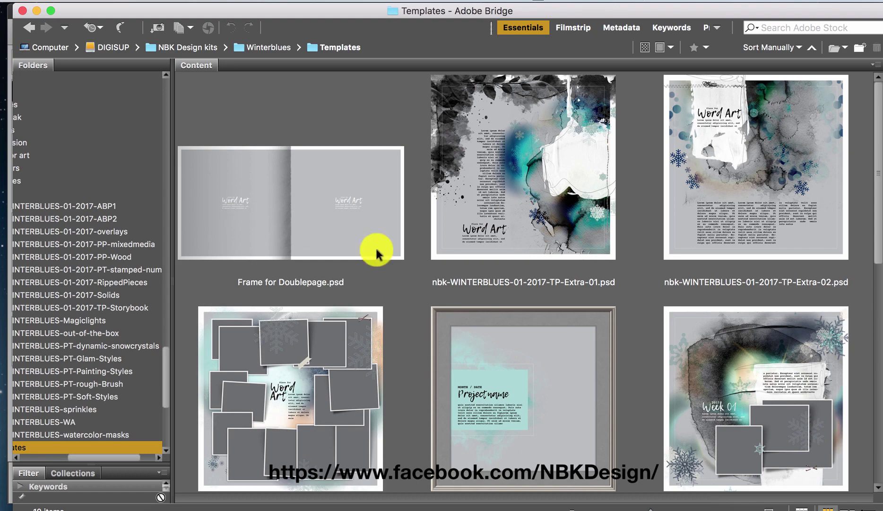
Switch to Photoshop Elements, close the weekly templates preview, and bring up nbk-WINTERBLUES-TP-Storybook.jpg.
{"action": "left_click", "coordinate": [507, 509]}
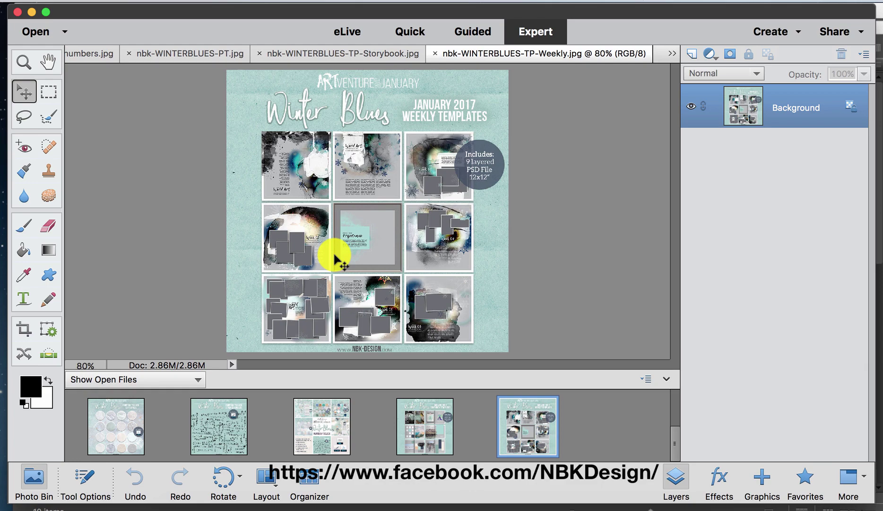
{"action": "left_click", "coordinate": [435, 54]}
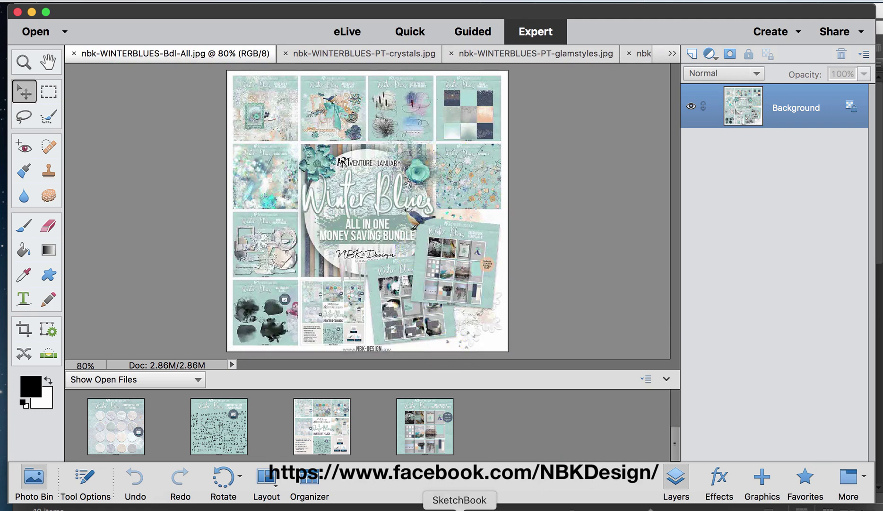
{"action": "left_click", "coordinate": [427, 435]}
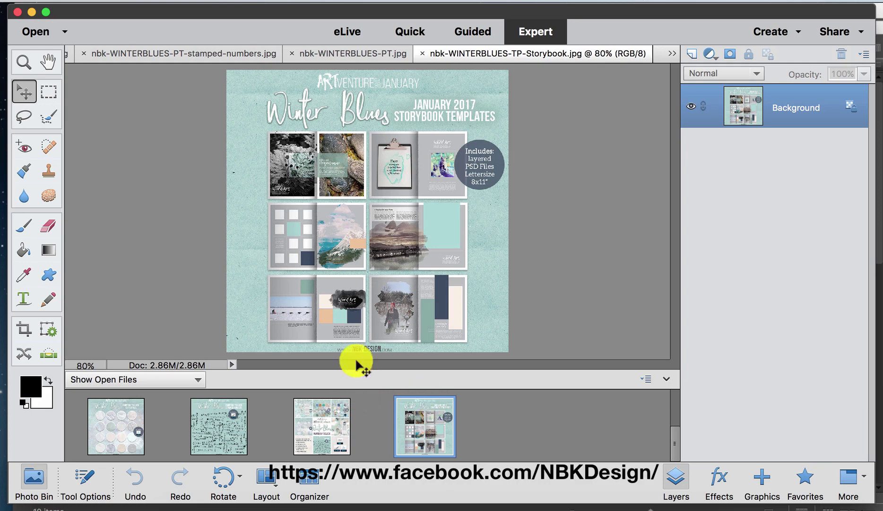
Close the storybook templates preview and bring up the Painters-Toolbox overview nbk-WINTERBLUES-PT.jpg.
{"action": "left_click", "coordinate": [423, 54]}
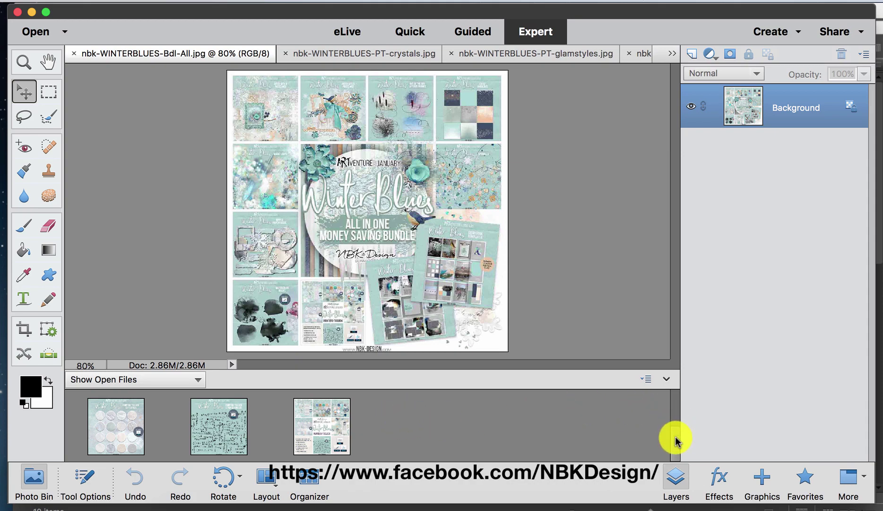
{"action": "left_click_drag", "start_coordinate": [674, 440], "coordinate": [519, 450]}
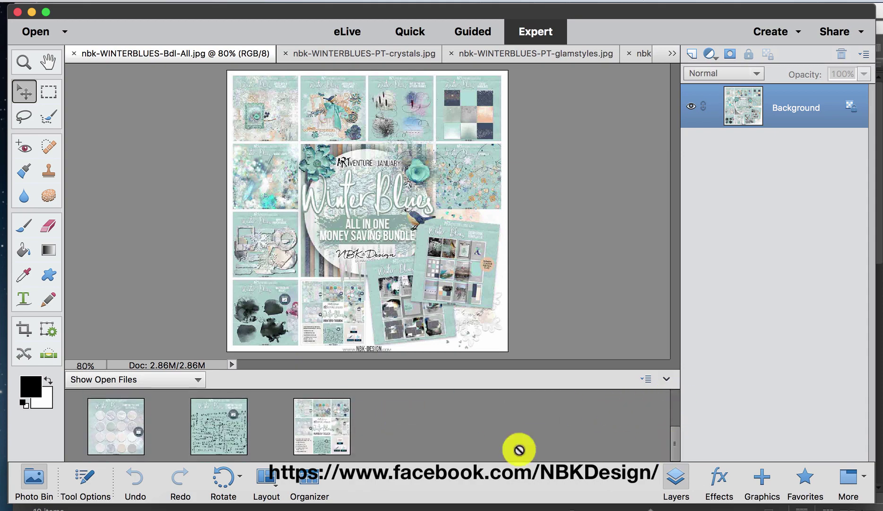
{"action": "left_click", "coordinate": [312, 439]}
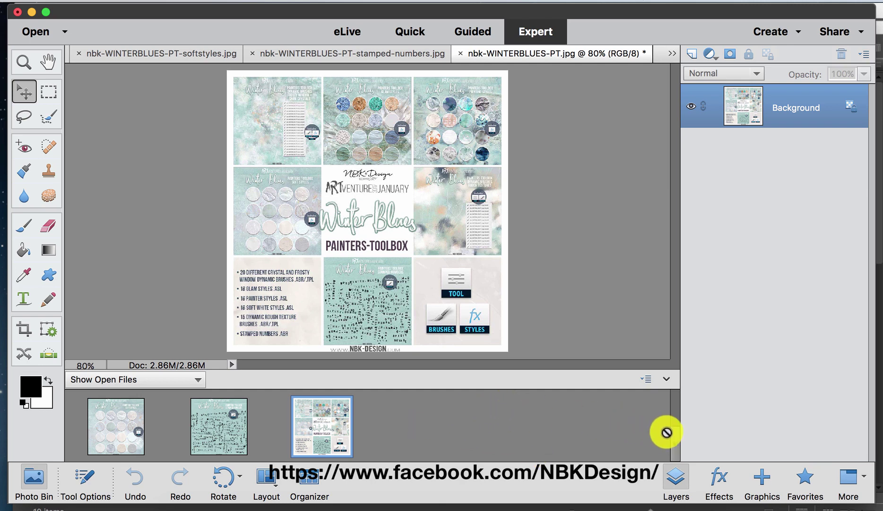
{"action": "left_click_drag", "start_coordinate": [672, 444], "coordinate": [673, 404]}
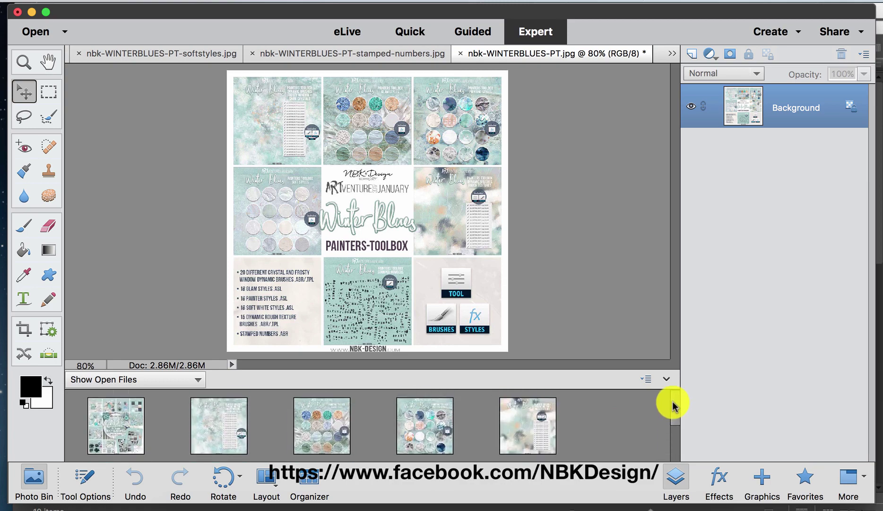
View the Painters-Toolbox previews nbk-WINTERBLUES-PT-crystals.jpg and nbk-WINTERBLUES-PT-glamstyles.jpg, and close both files.
{"action": "left_click", "coordinate": [203, 445]}
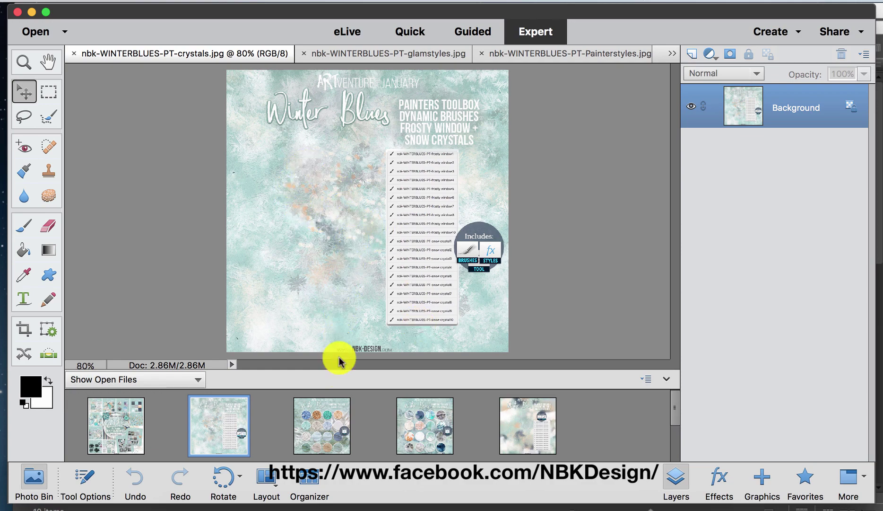
{"action": "left_click", "coordinate": [327, 422]}
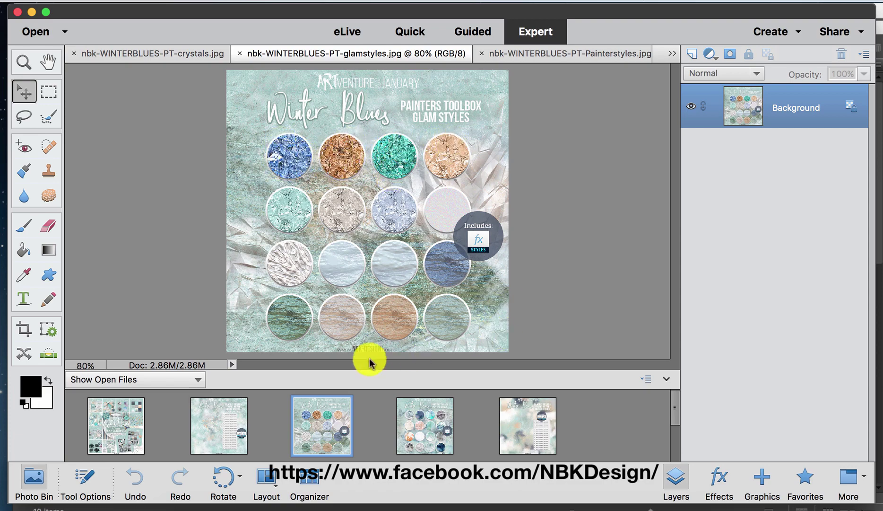
{"action": "left_click", "coordinate": [240, 53]}
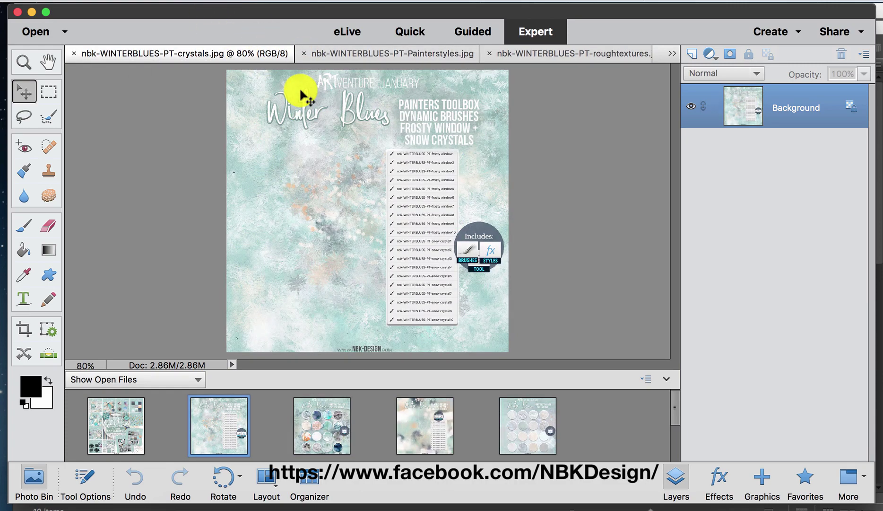
{"action": "left_click", "coordinate": [79, 55]}
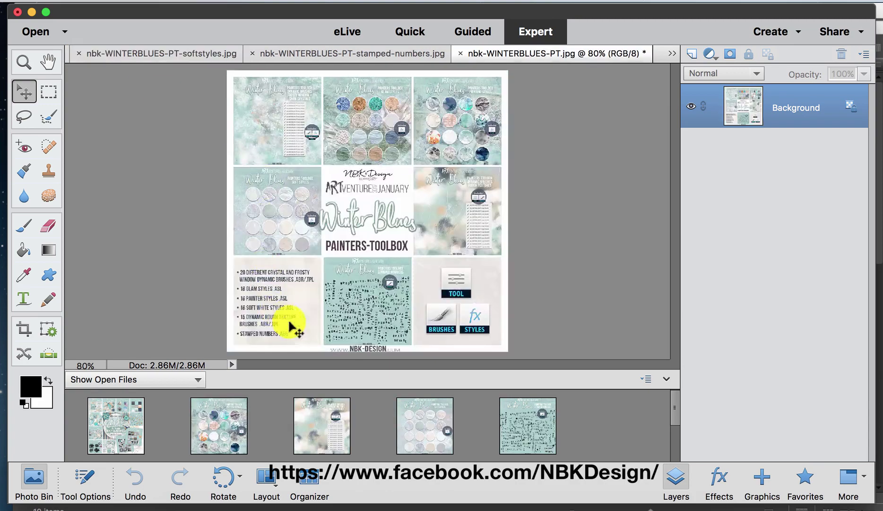
Bring up nbk-WINTERBLUES-PT-Painterstyles.jpg and nbk-WINTERBLUES-PT-softstyles.jpg in turn, closing each preview after viewing it.
{"action": "left_click", "coordinate": [233, 427]}
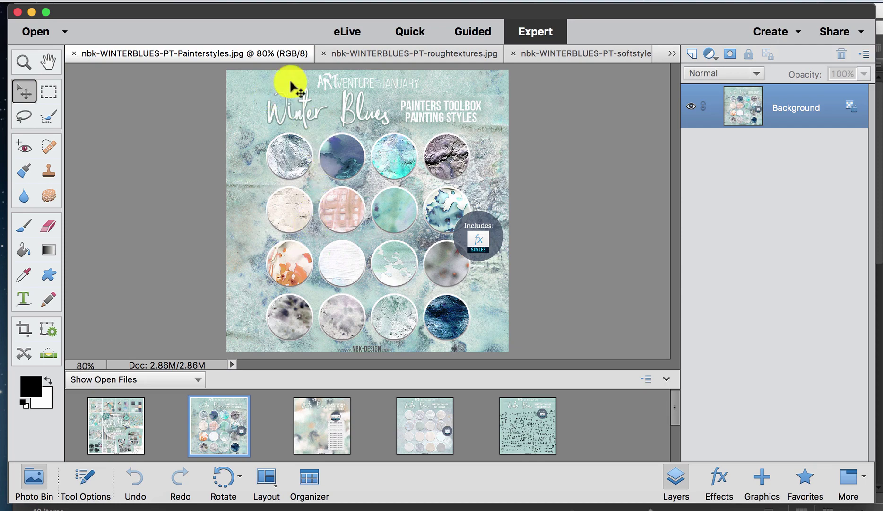
{"action": "left_click", "coordinate": [74, 53]}
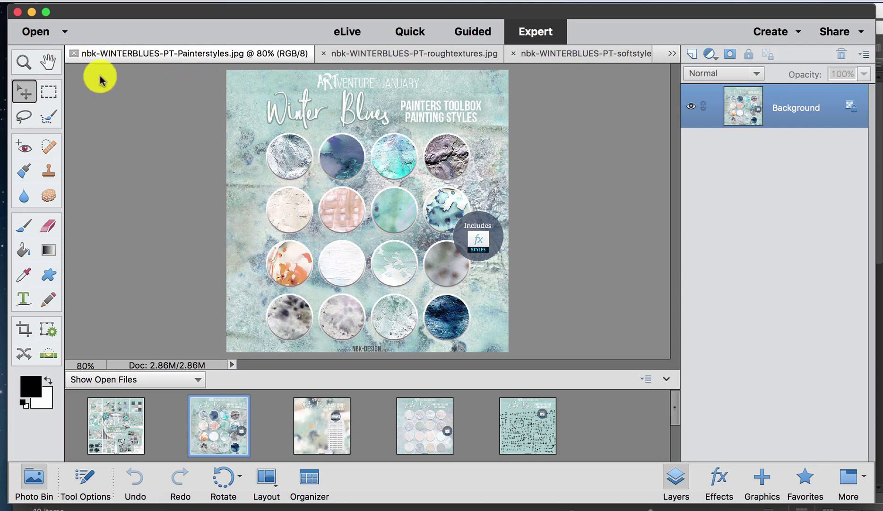
{"action": "left_click", "coordinate": [322, 438]}
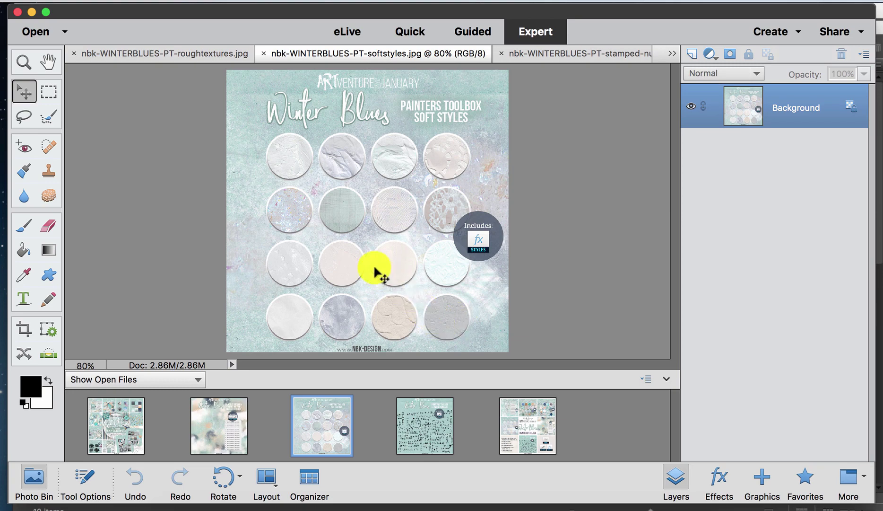
{"action": "left_click", "coordinate": [264, 53]}
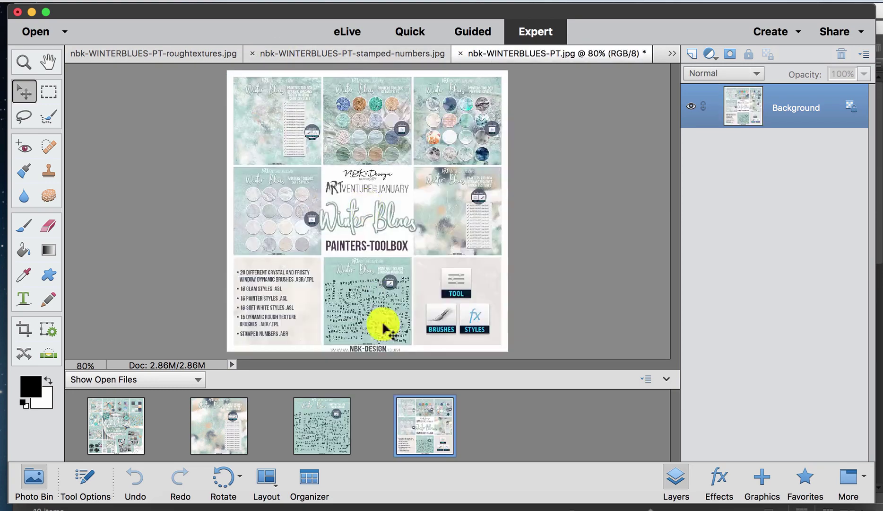
View and close the stamped numbers preview, and do the same with nbk-WINTERBLUES-PT-roughtextures.jpg.
{"action": "left_click", "coordinate": [326, 414]}
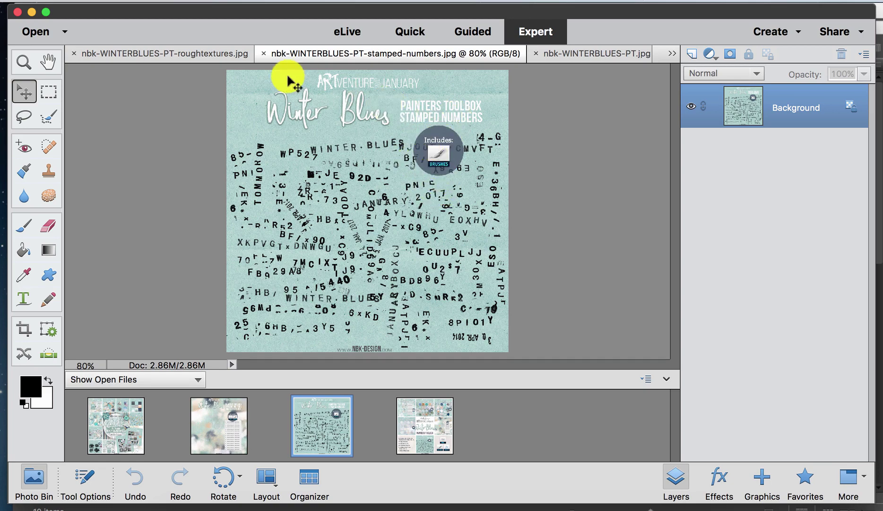
{"action": "left_click", "coordinate": [263, 53]}
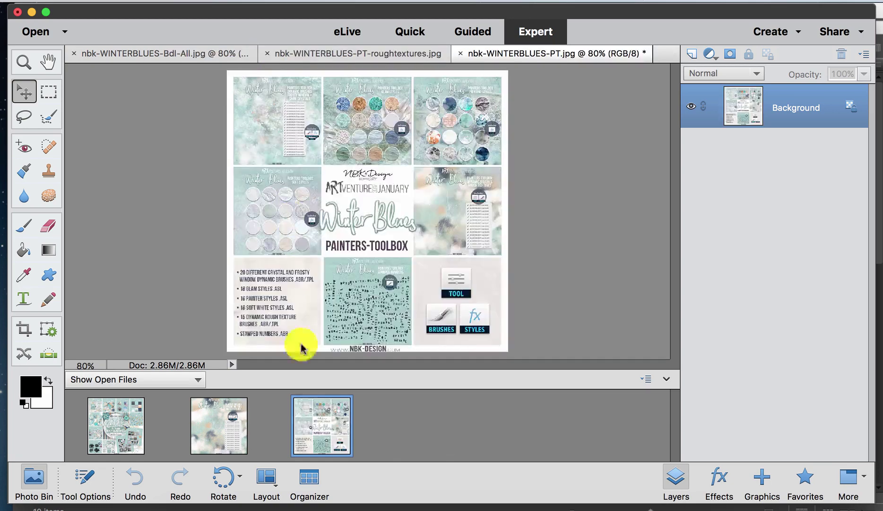
{"action": "left_click", "coordinate": [240, 418]}
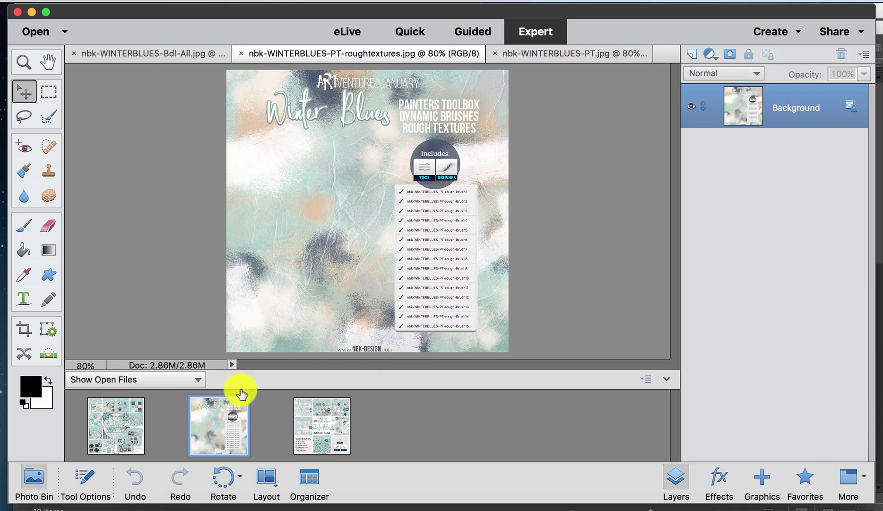
{"action": "left_click", "coordinate": [240, 54]}
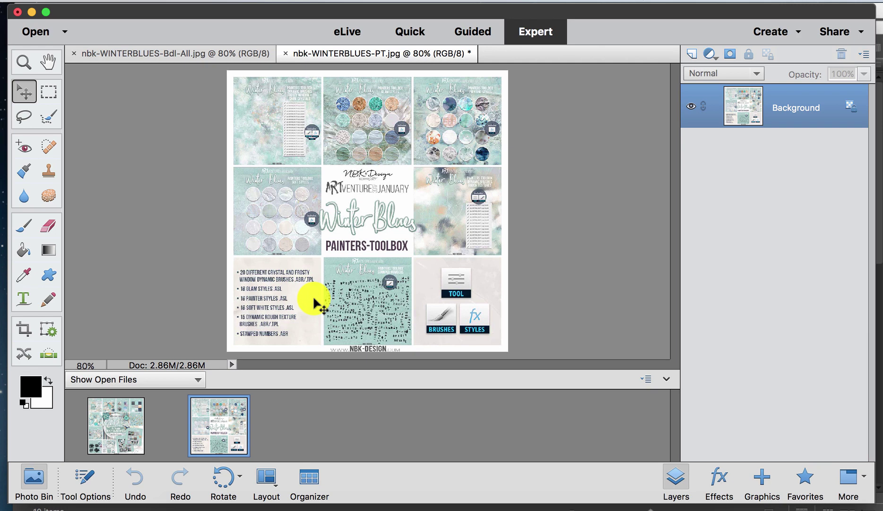
Bring up the complete bundle overview nbk-WINTERBLUES-Bdl-All.jpg and switch to the Templates folder in Adobe Bridge.
{"action": "left_click_drag", "start_coordinate": [124, 429], "coordinate": [409, 424]}
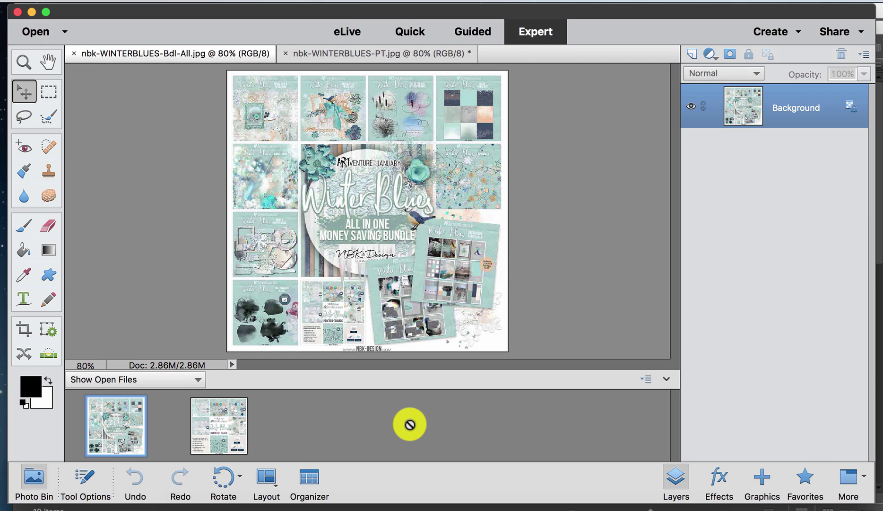
{"action": "left_click", "coordinate": [609, 506]}
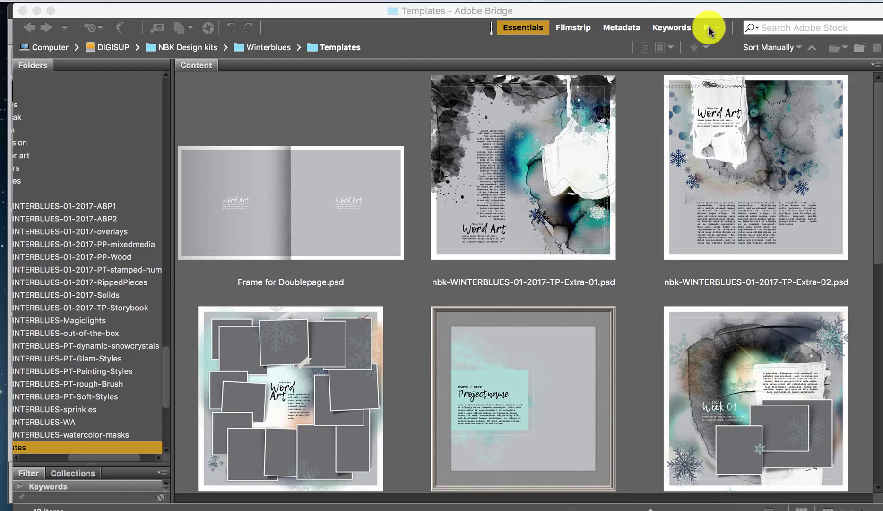